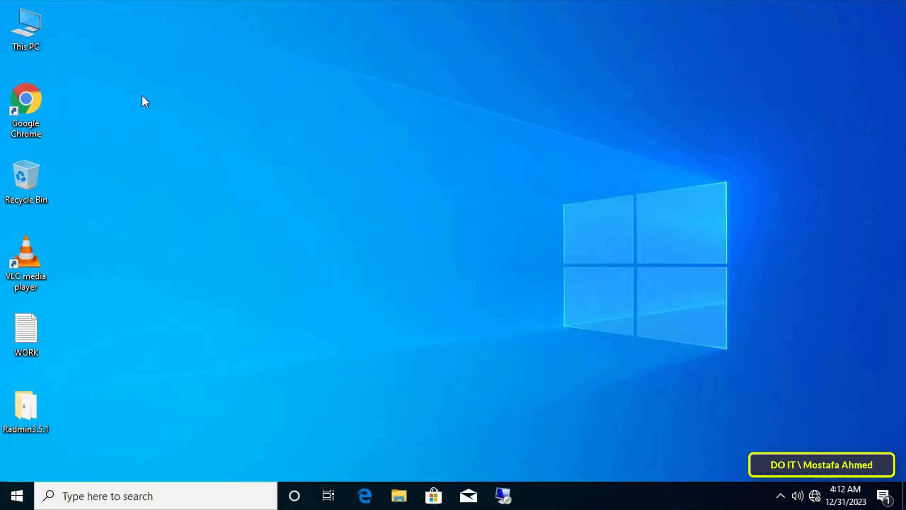
- View the computer's system information from This PC, then close it
right_click(32, 29)
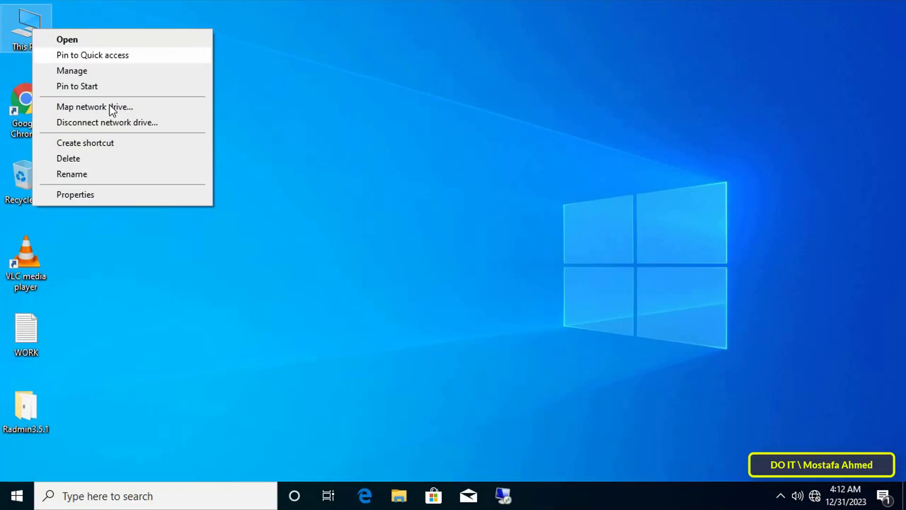
click(157, 200)
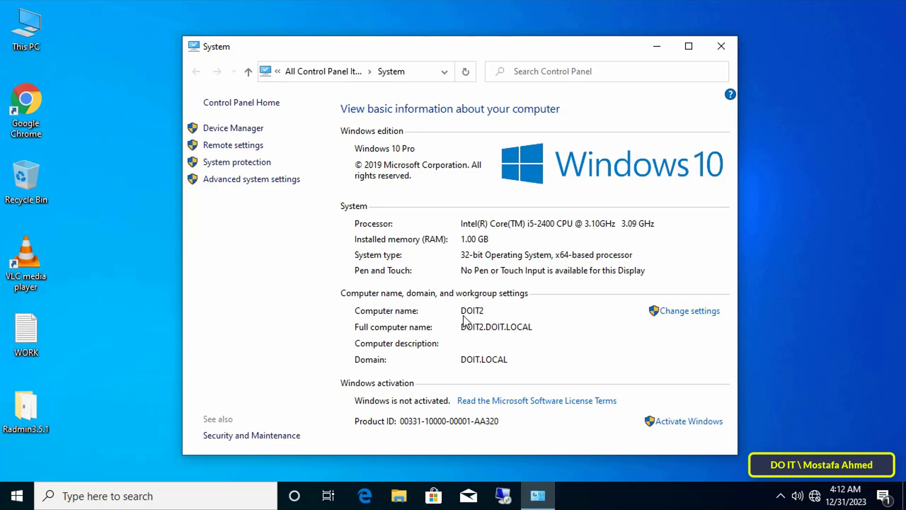
click(729, 49)
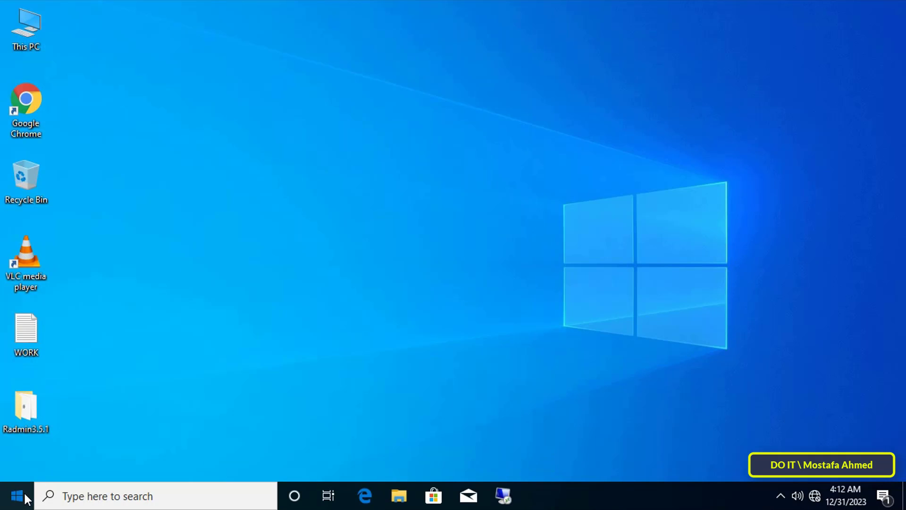
- Launch Group Policy Management from Server Manager's Tools menu
click(17, 496)
mouse_move(22, 332)
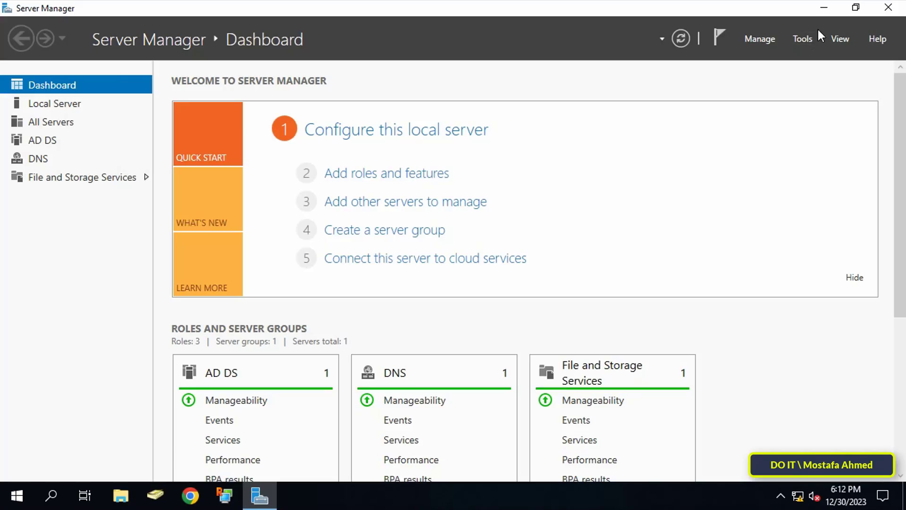
click(806, 38)
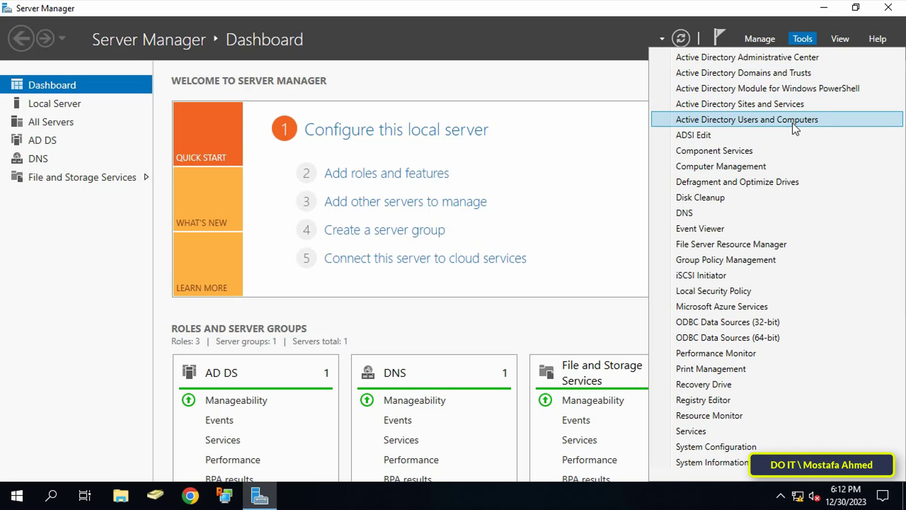
click(773, 260)
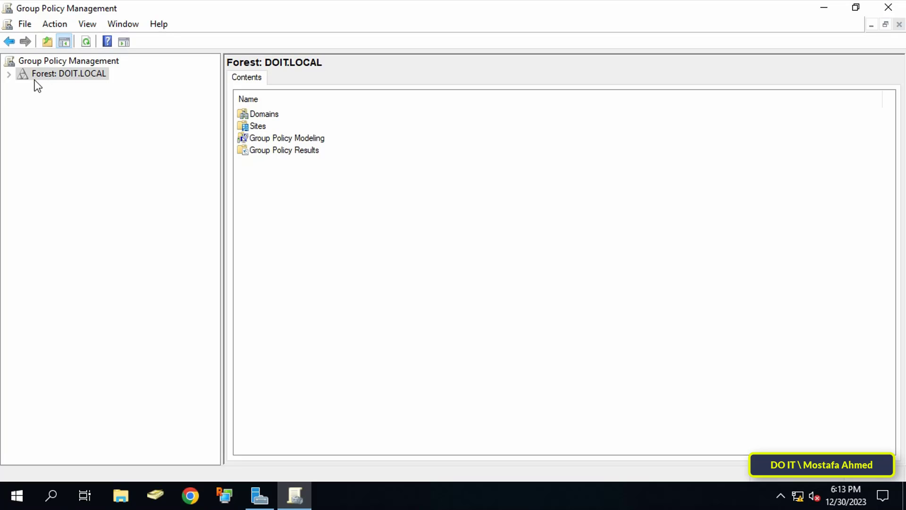
- Expand Forest > Domains > DOIT.LOCAL and select the test OU
click(9, 75)
click(22, 87)
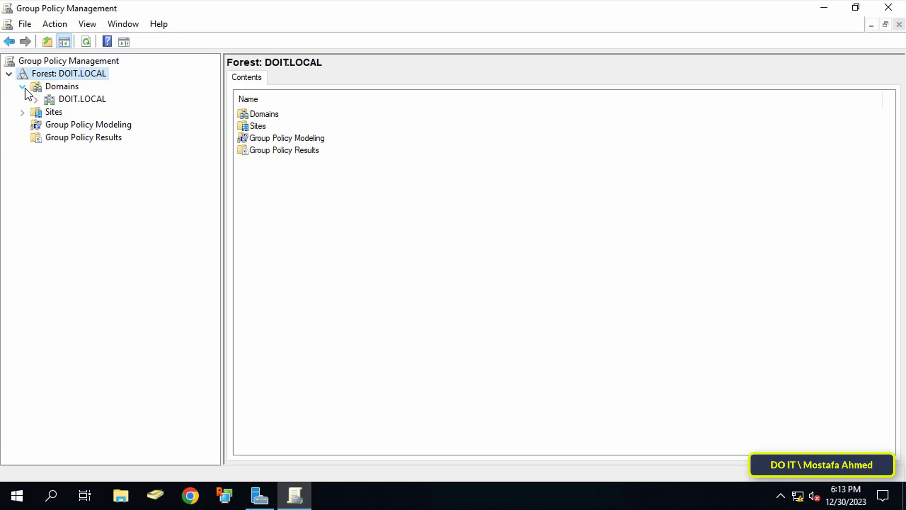
double_click(57, 98)
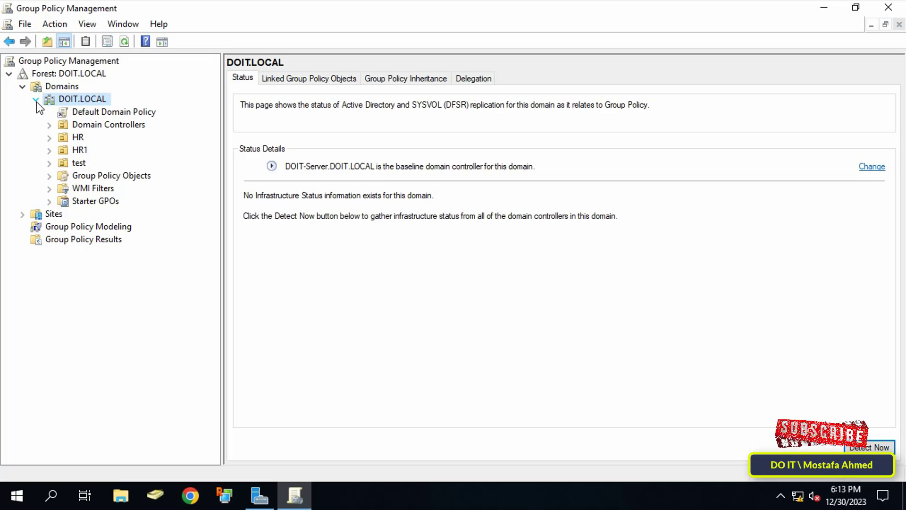
click(70, 161)
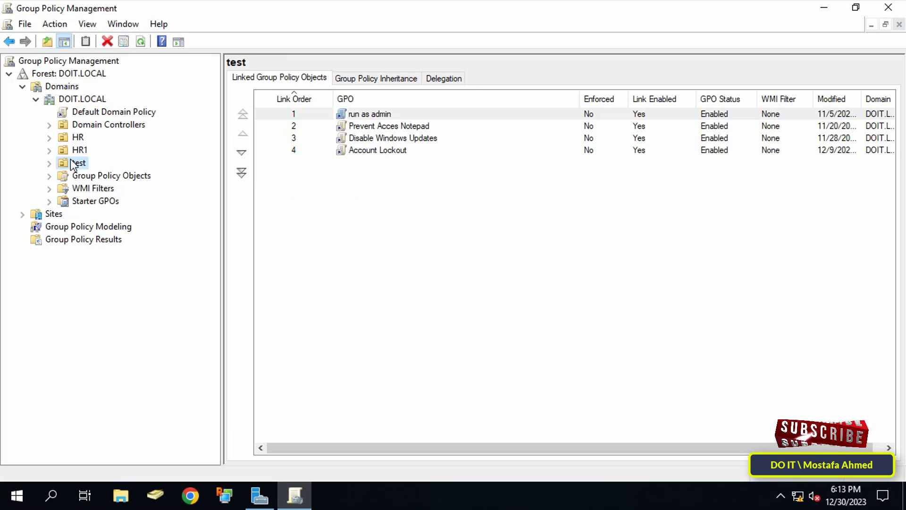
- Create a GPO named 'Monitor user screen' linked to the test OU
right_click(78, 164)
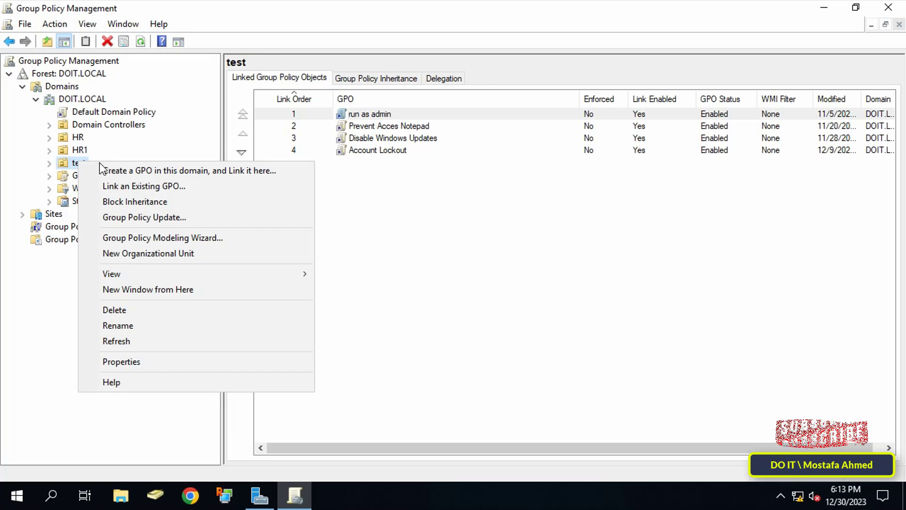
click(232, 171)
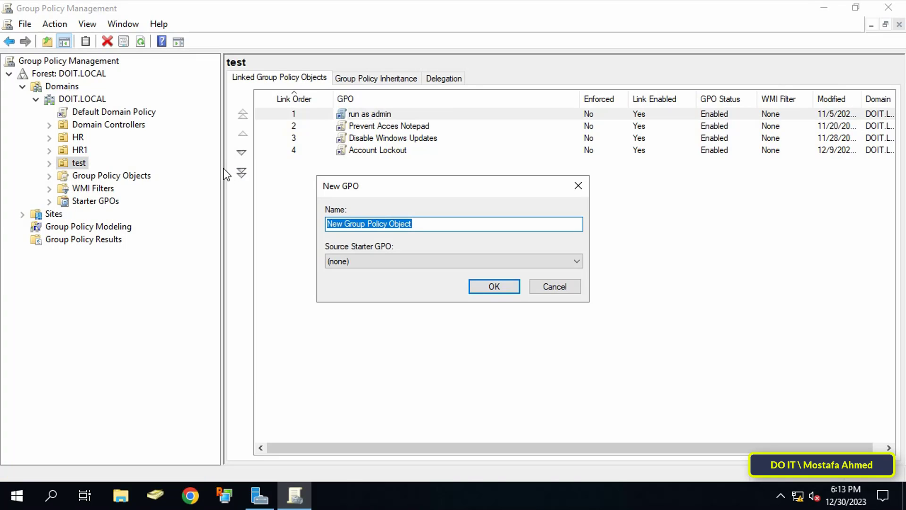
key(BackSpace)
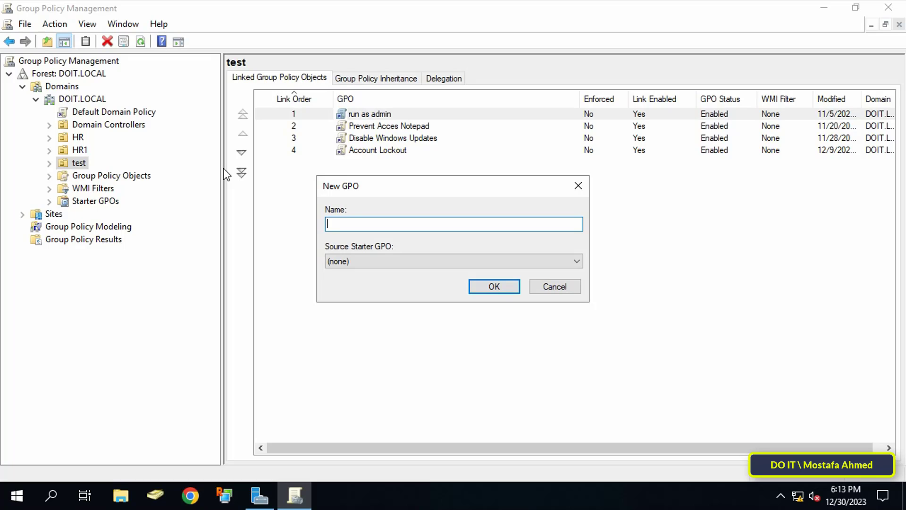
text(Monitor user screen)
click(499, 283)
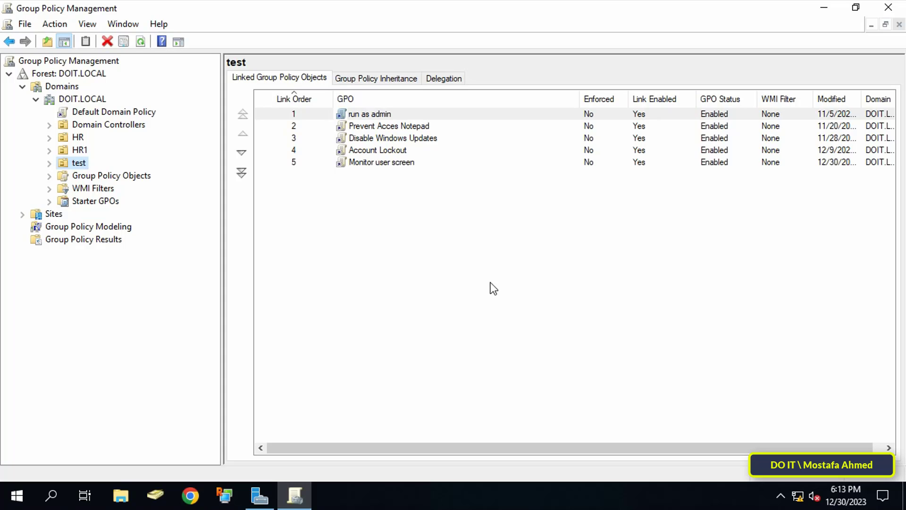
click(402, 165)
right_click(402, 165)
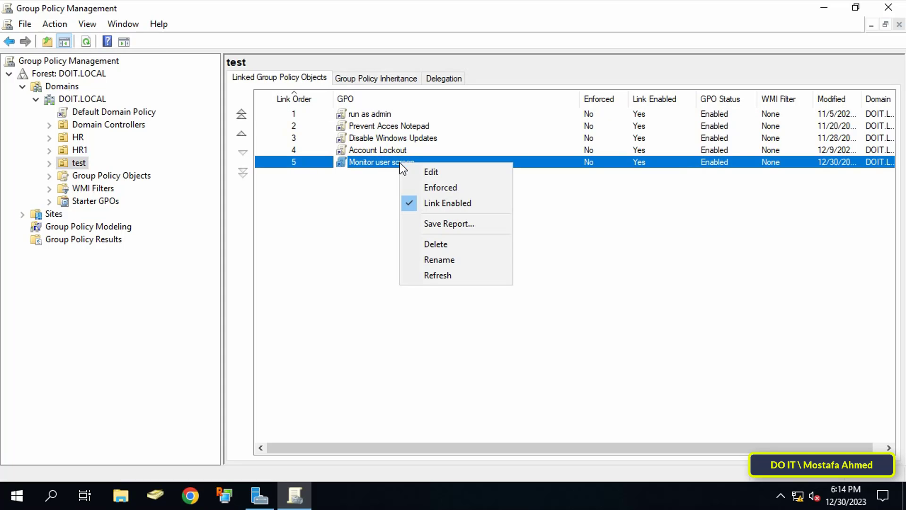
- Edit the GPO and expand Computer Configuration > Policies > Administrative Templates > Windows Components
click(431, 172)
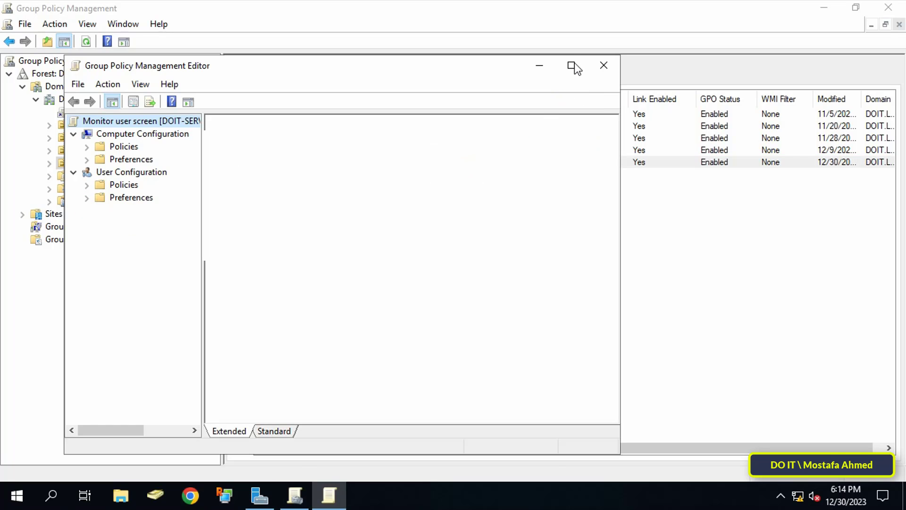
click(572, 68)
drag(138, 170, 218, 174)
click(47, 74)
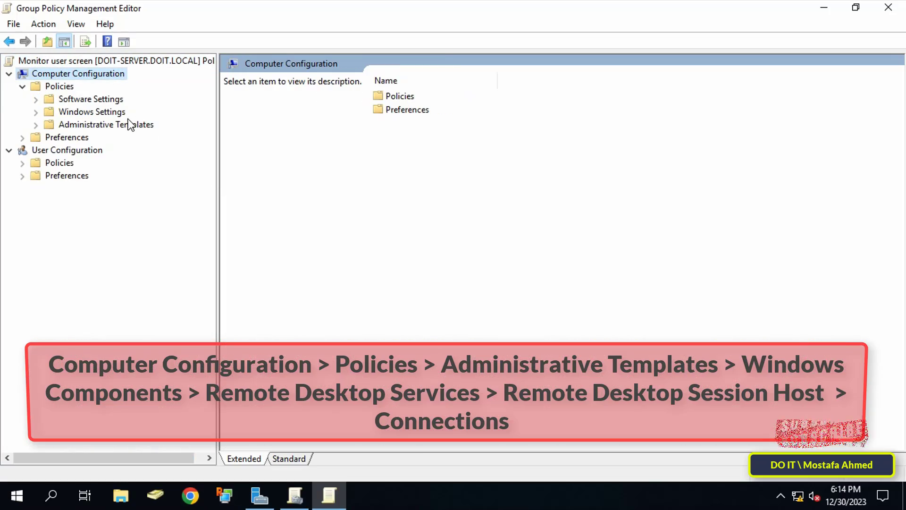
click(46, 127)
click(37, 125)
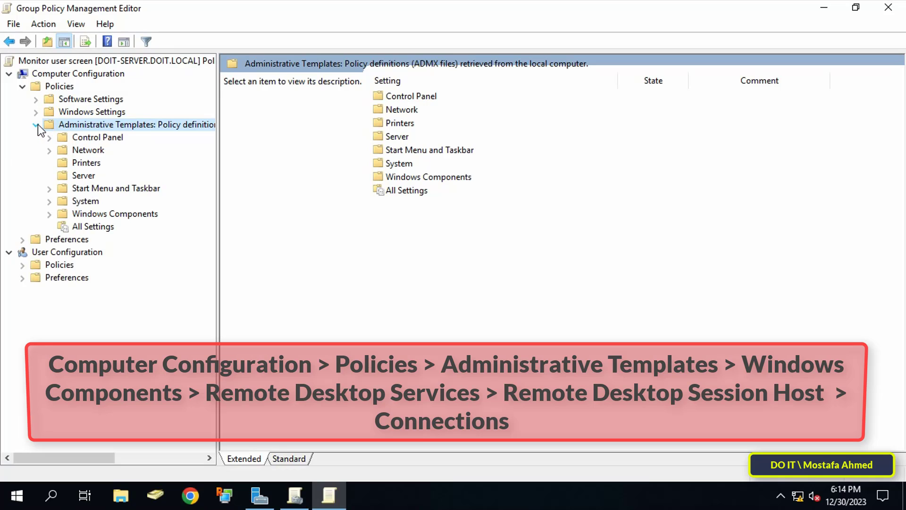
double_click(88, 213)
- Drill into Remote Desktop Services > Remote Desktop Session Host > Connections
scroll(188, 222, down, 6)
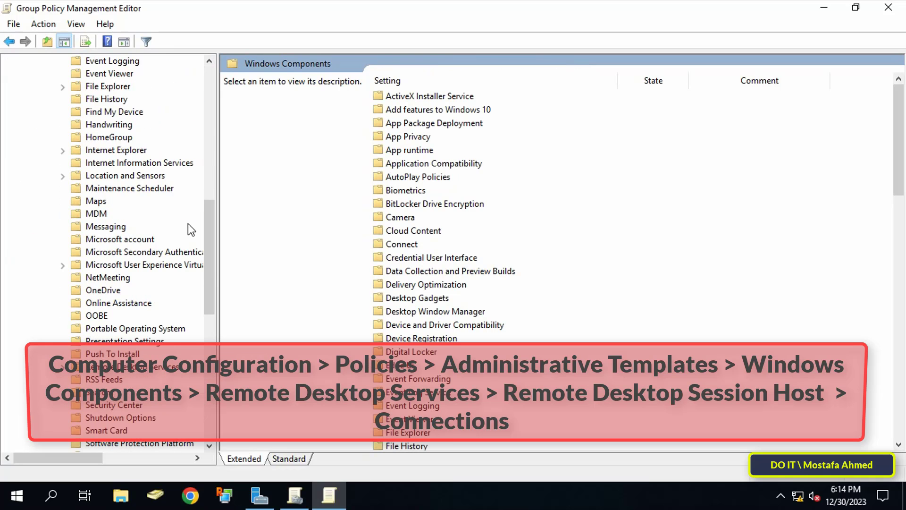
scroll(170, 283, down, 3)
click(159, 252)
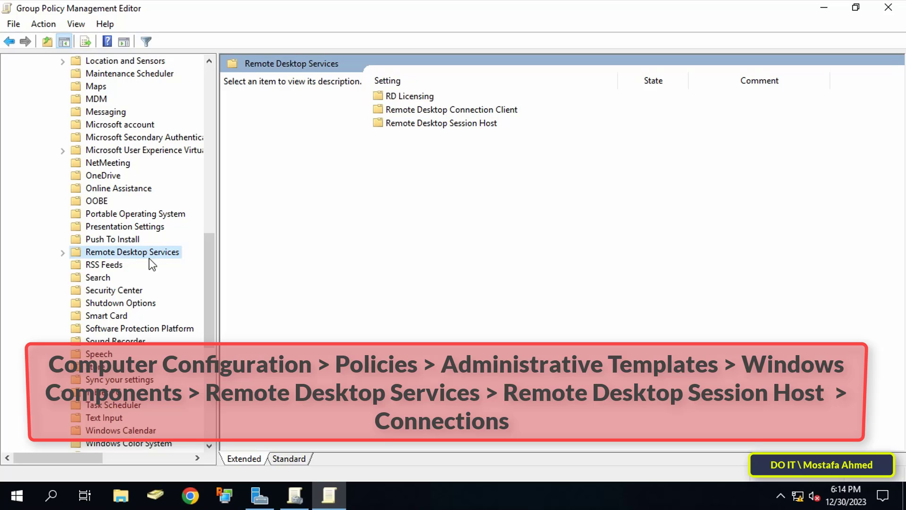
click(62, 253)
drag(217, 295, 254, 297)
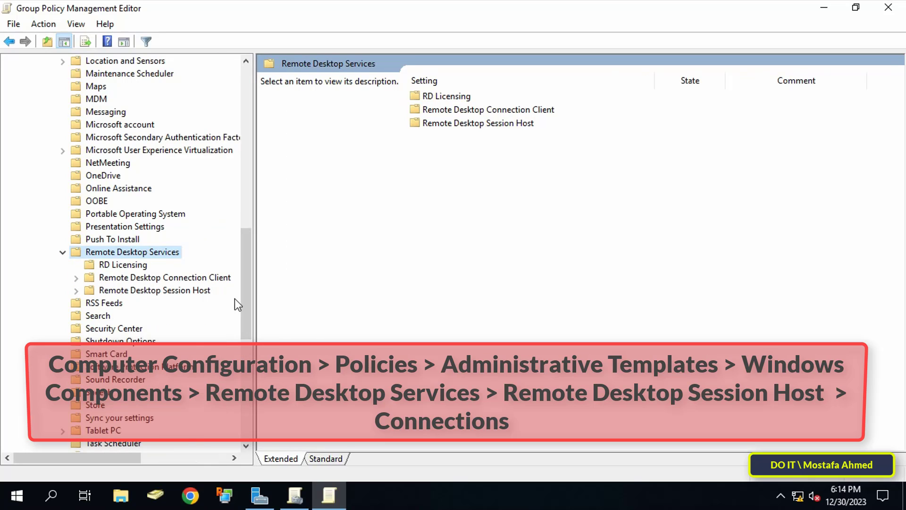
click(195, 290)
click(76, 291)
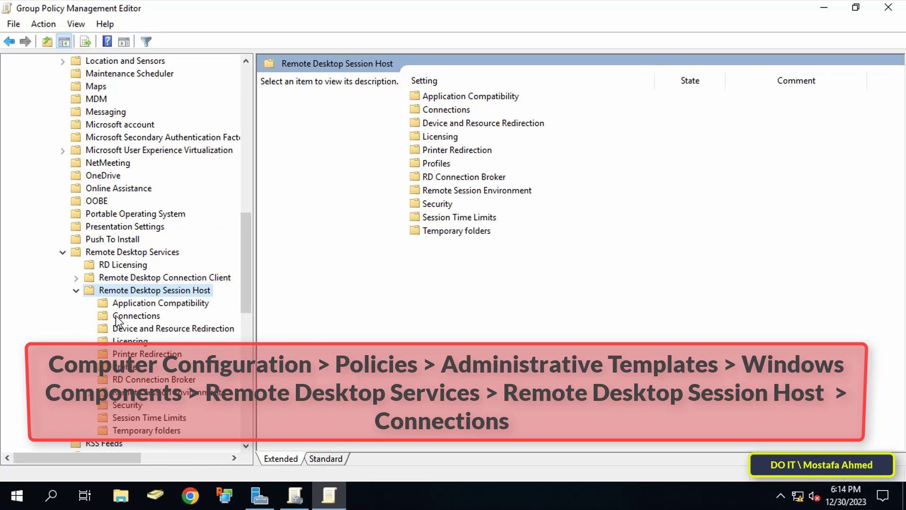
click(136, 315)
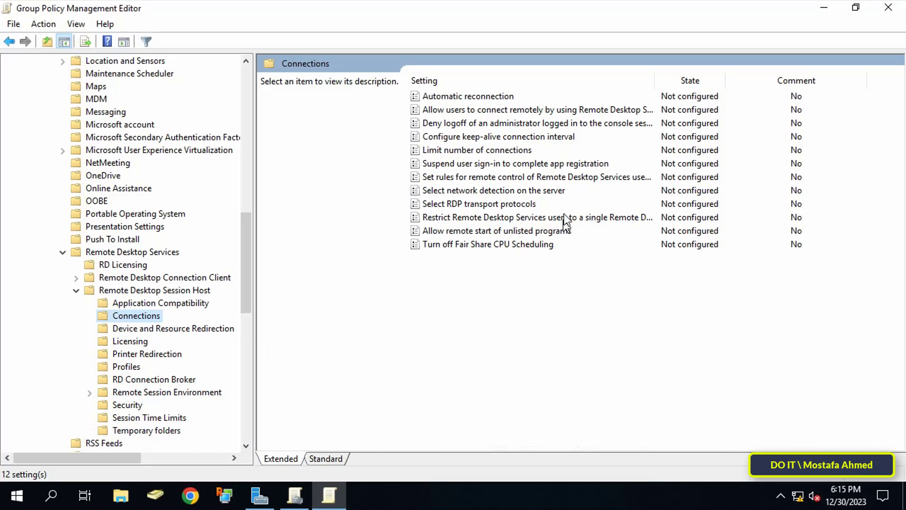
- Open the policy that sets rules for remote control of Remote Desktop Services sessions
click(562, 179)
drag(656, 80, 752, 80)
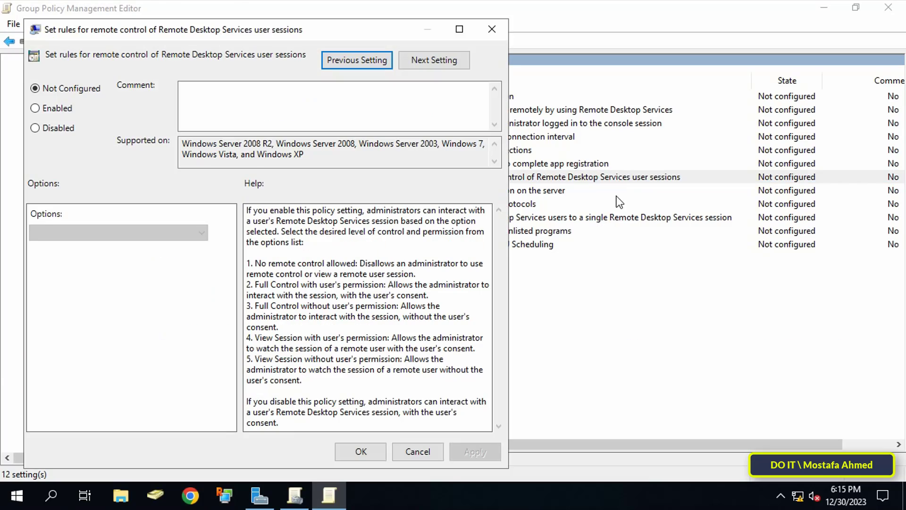
double_click(562, 176)
drag(386, 30, 556, 26)
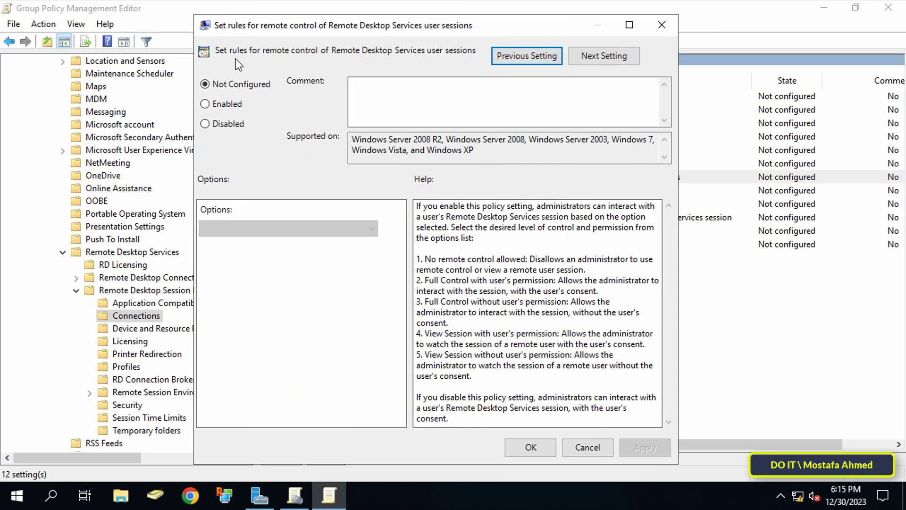
- Enable it with 'View Session without user's permission', apply, and close the editor
click(237, 108)
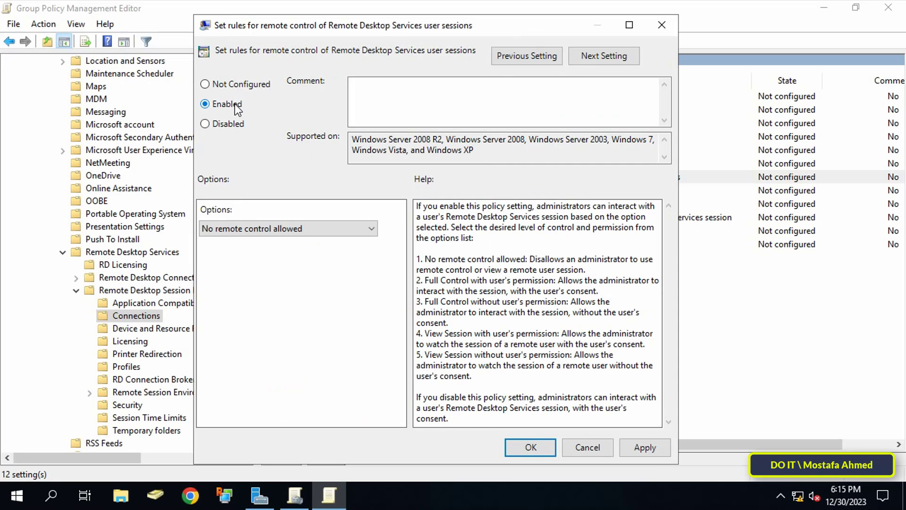
click(370, 229)
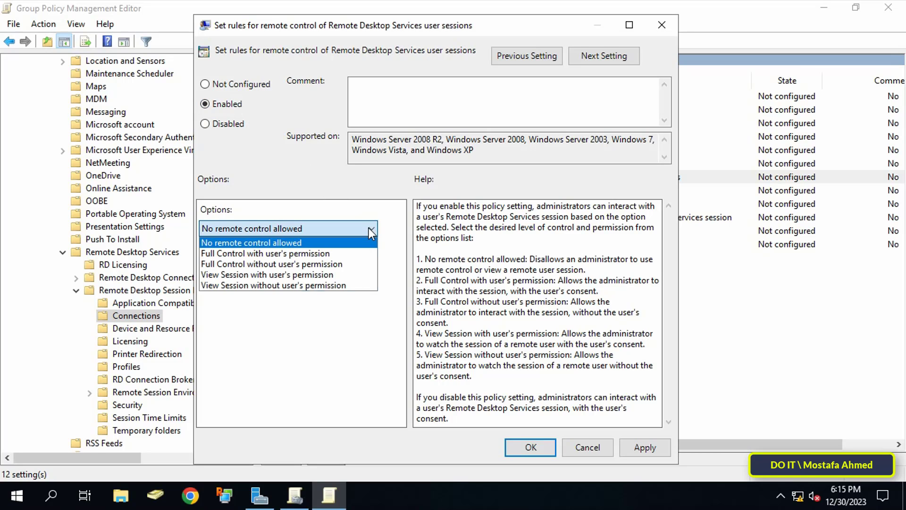
click(354, 286)
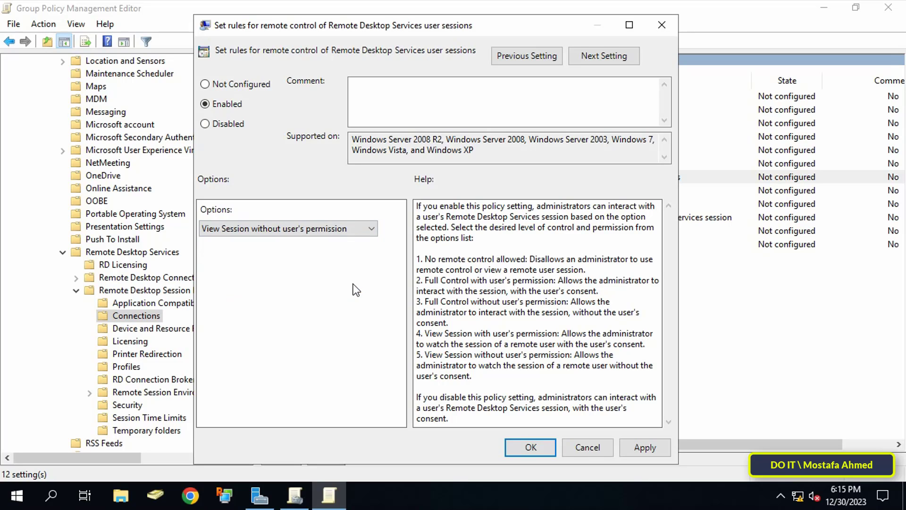
click(656, 452)
click(531, 447)
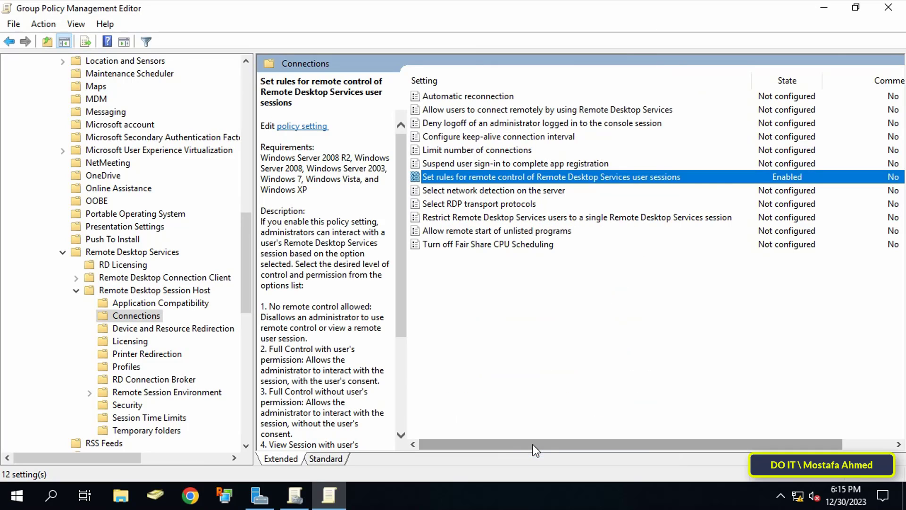
drag(543, 445, 599, 442)
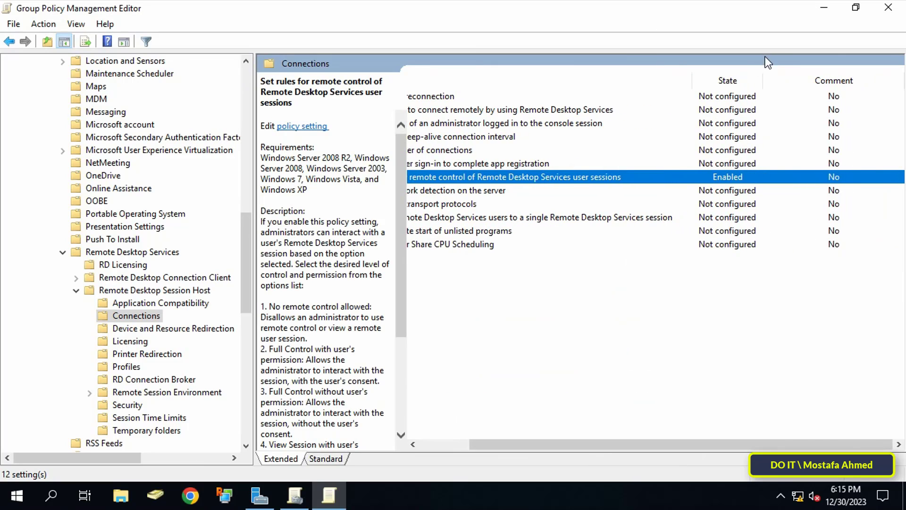
click(888, 8)
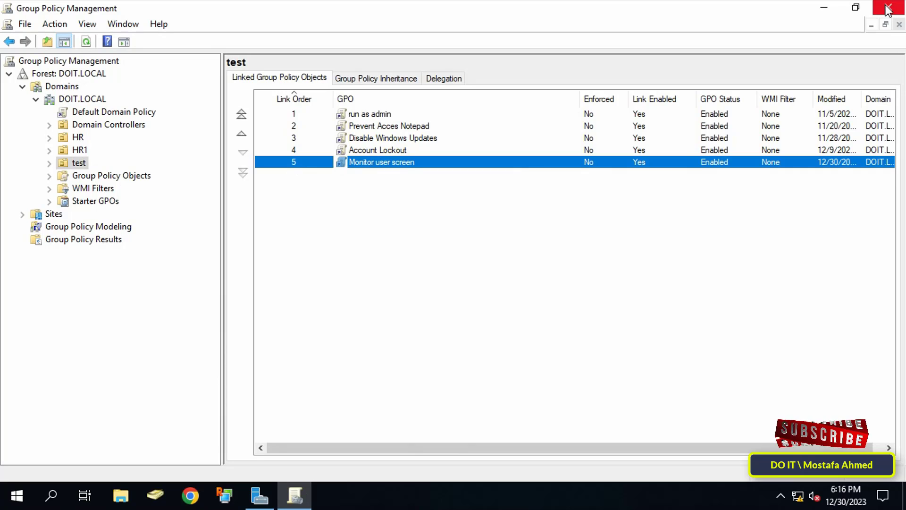
- Open Active Directory Users and Computers and show the test OU under DOIT.LOCAL
click(887, 7)
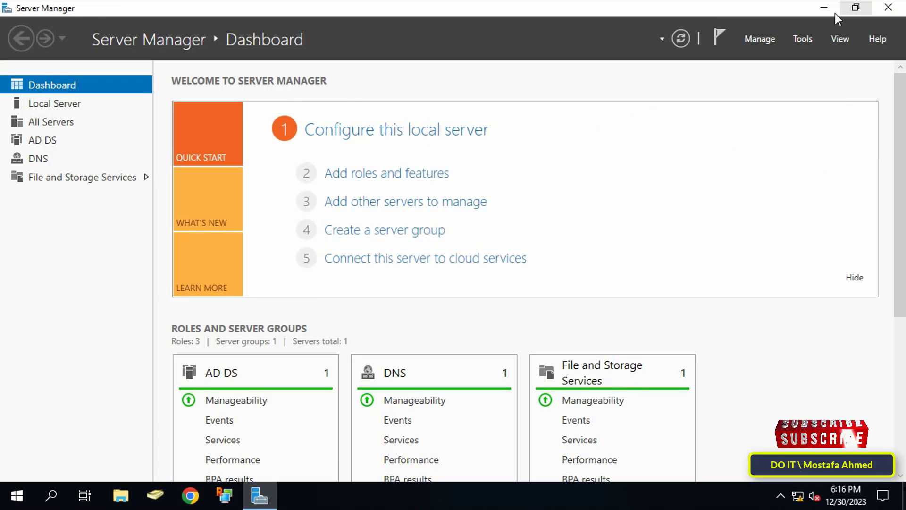
click(803, 39)
click(787, 119)
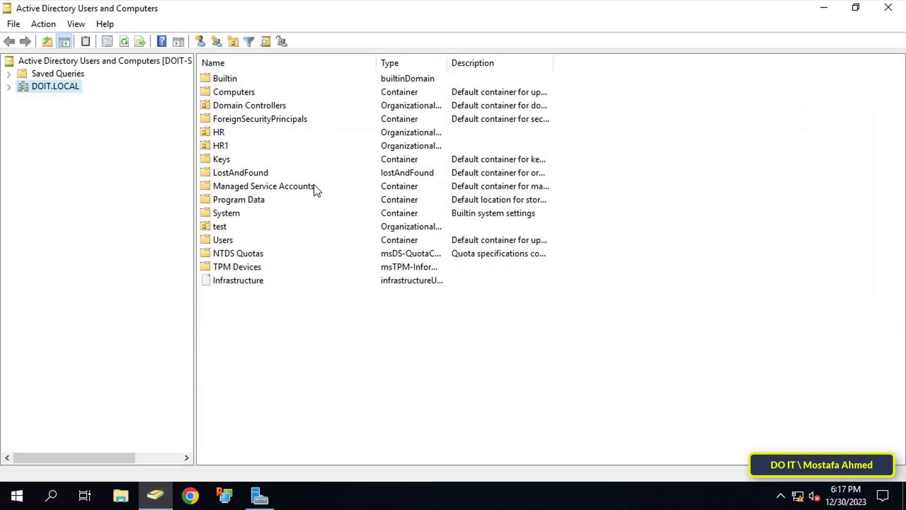
click(8, 87)
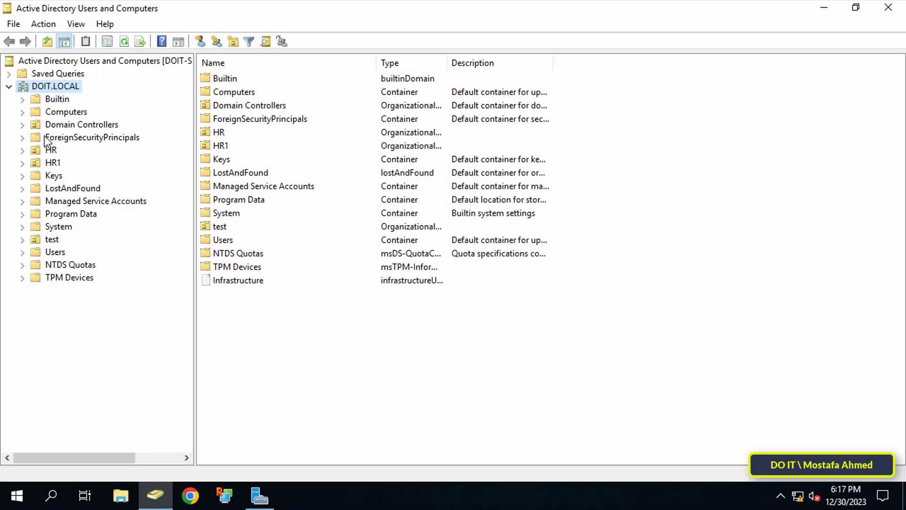
click(59, 238)
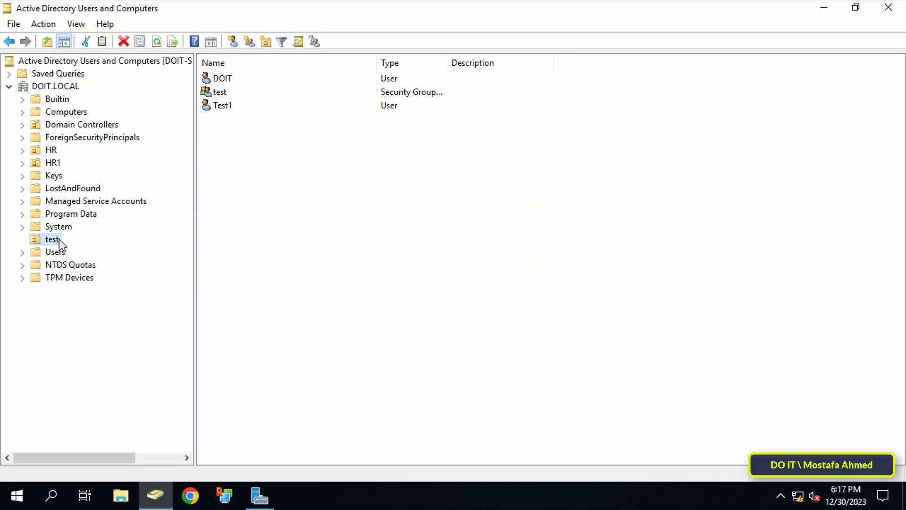
- In Test1's Remote control properties, drop the permission requirement and allow viewing only
click(222, 107)
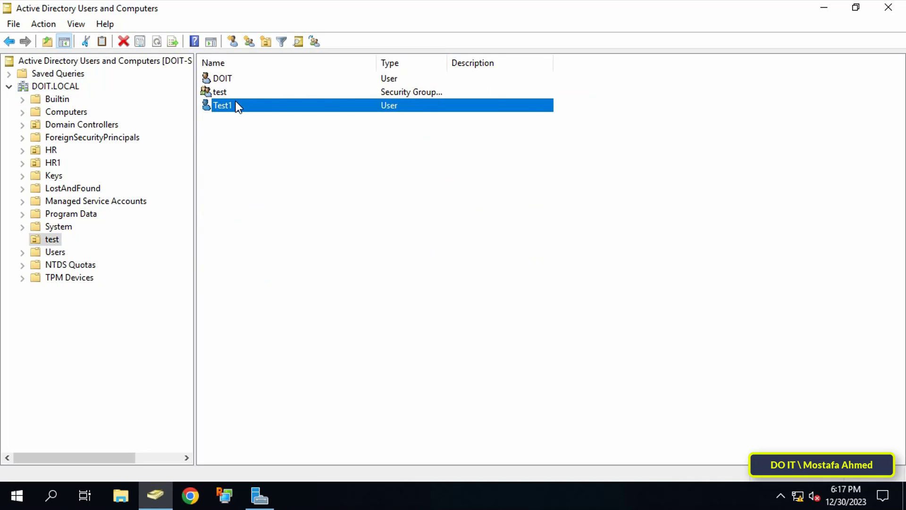
right_click(236, 101)
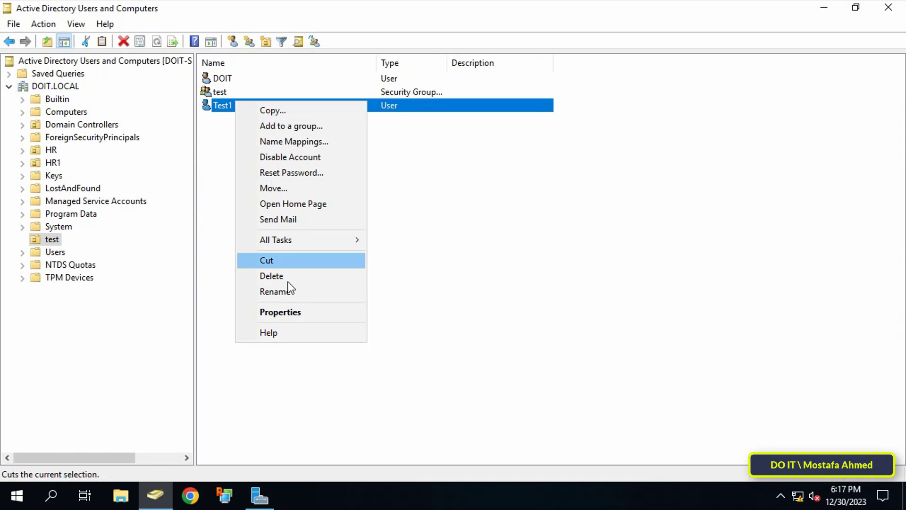
click(288, 311)
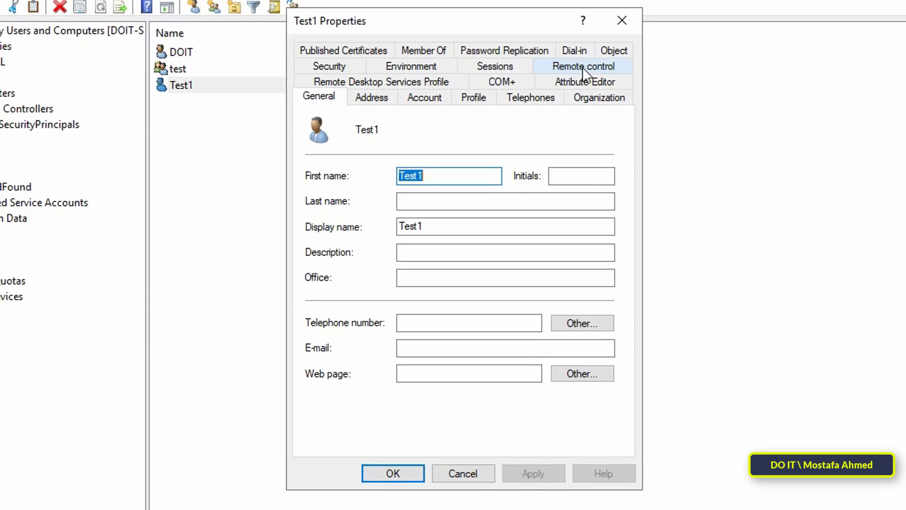
click(587, 64)
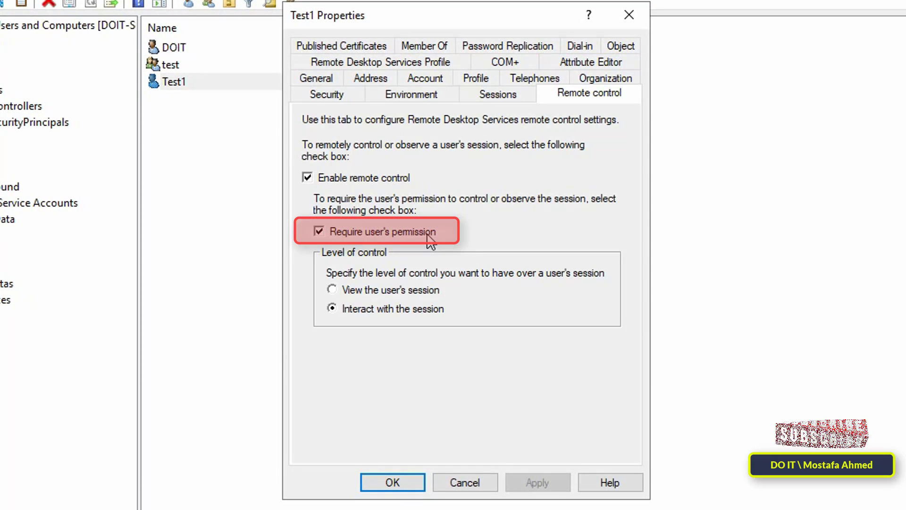
click(428, 235)
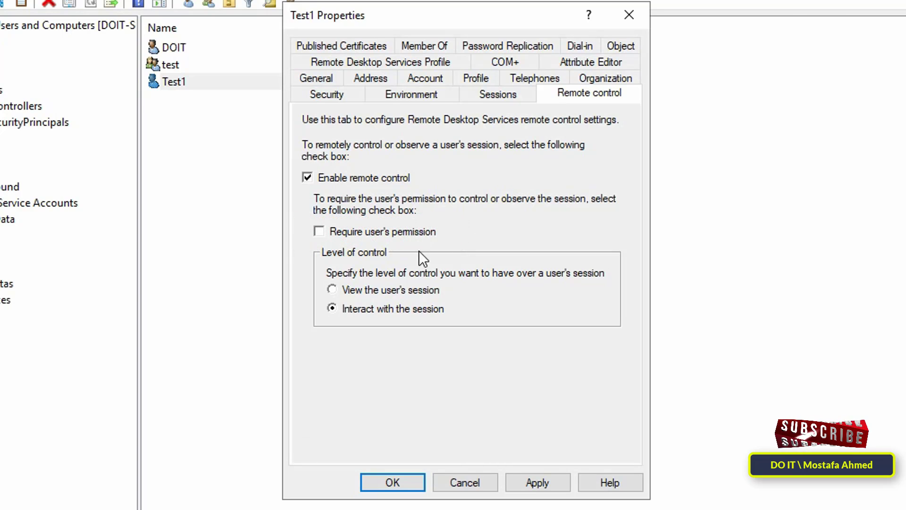
click(369, 291)
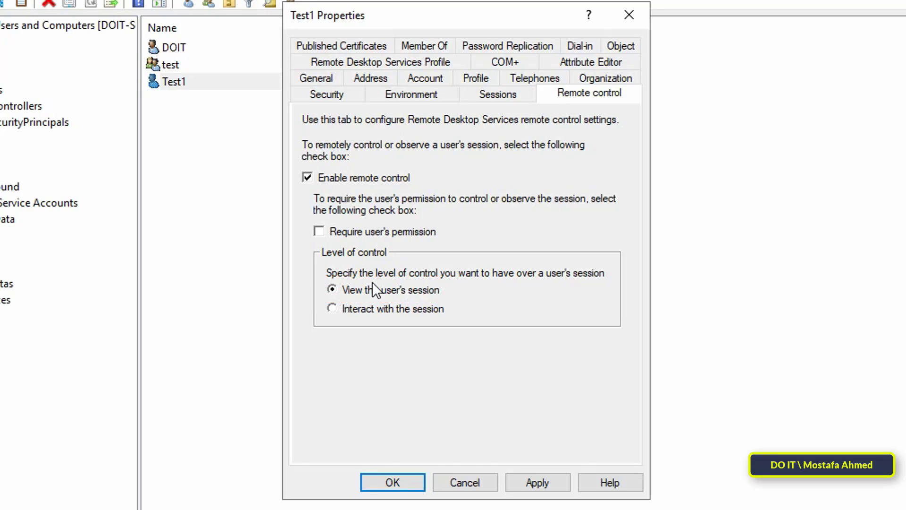
click(557, 483)
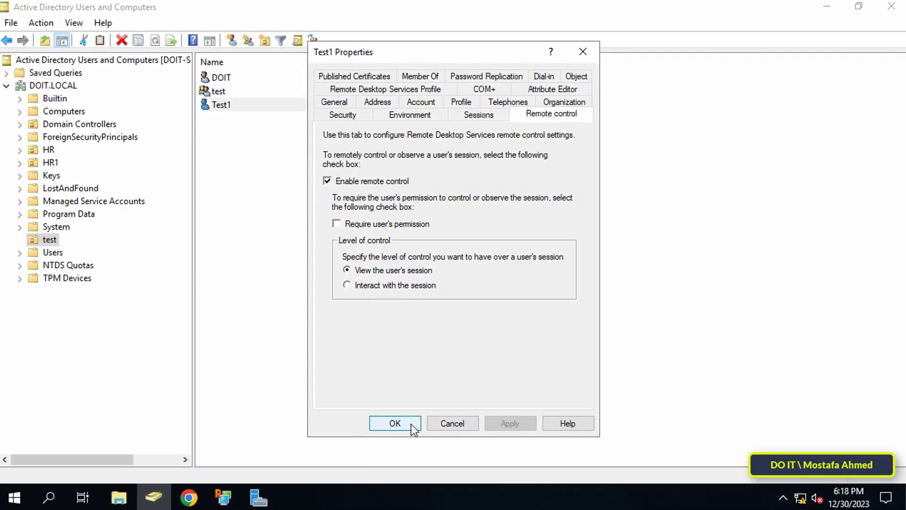
click(406, 456)
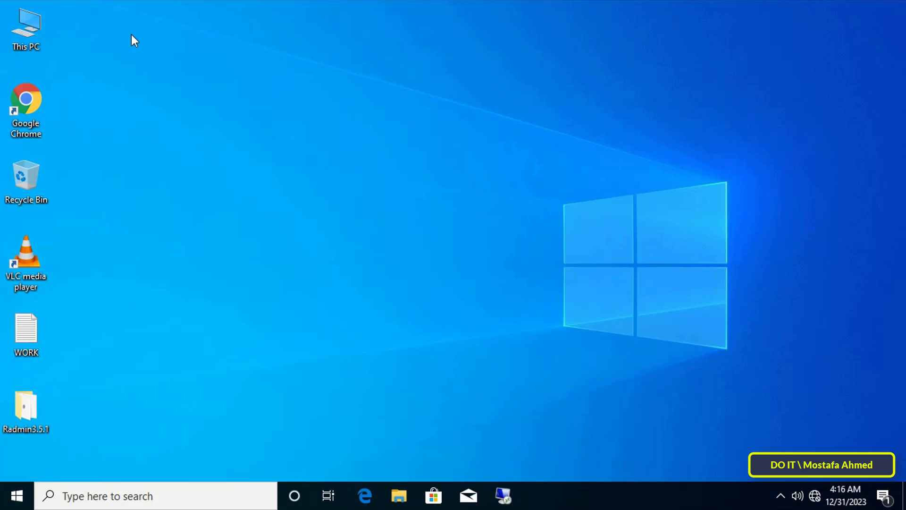
- Open Remote settings from This PC's system information, entering the administrator credentials
right_click(25, 38)
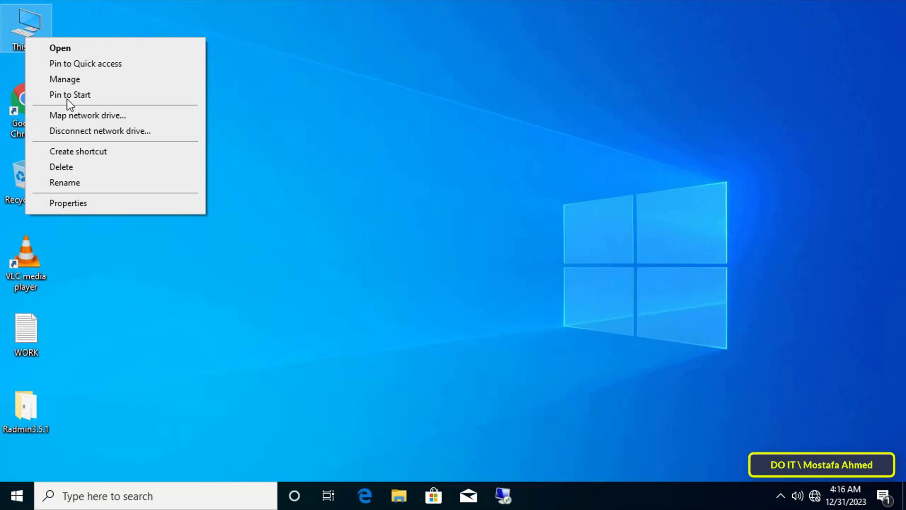
click(97, 201)
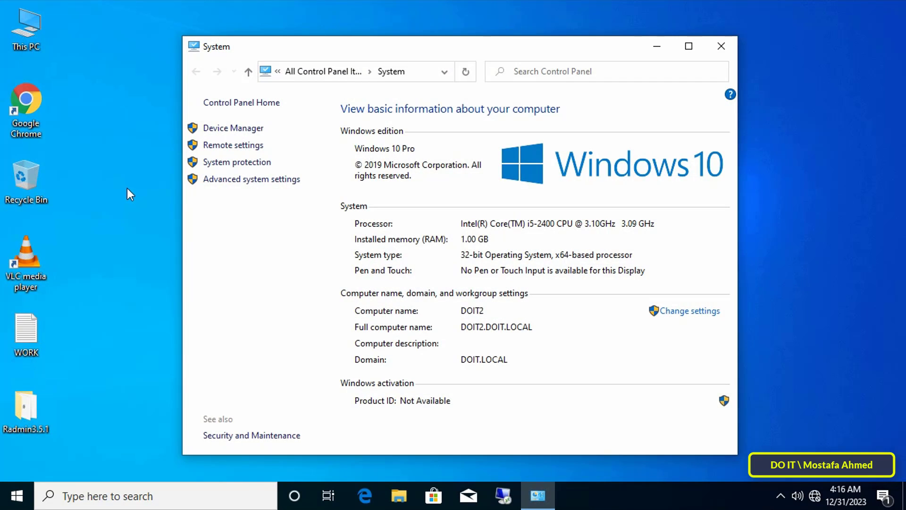
click(233, 146)
text(admin)
key(Tab)
text(P@ssw0rd123456)
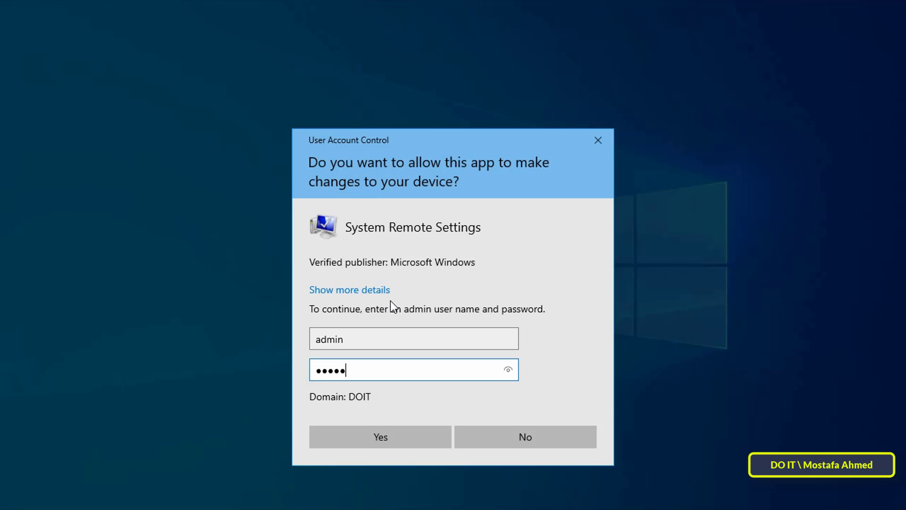
text(7890123)
key(Return)
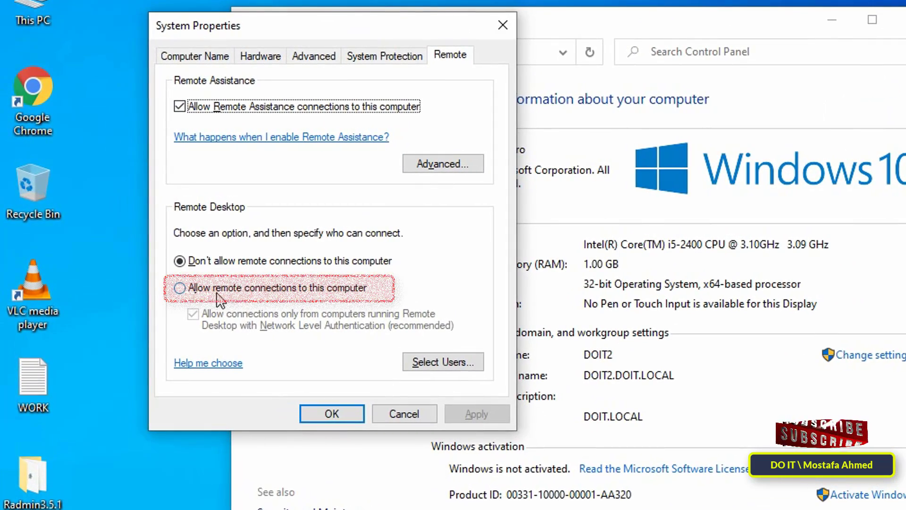
- Allow remote connections and add test1 as a Remote Desktop user, then apply
click(339, 291)
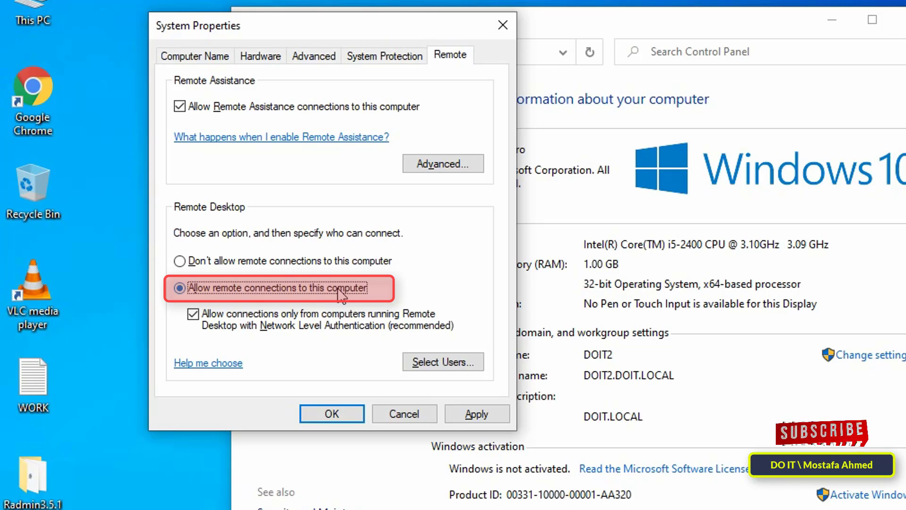
click(458, 362)
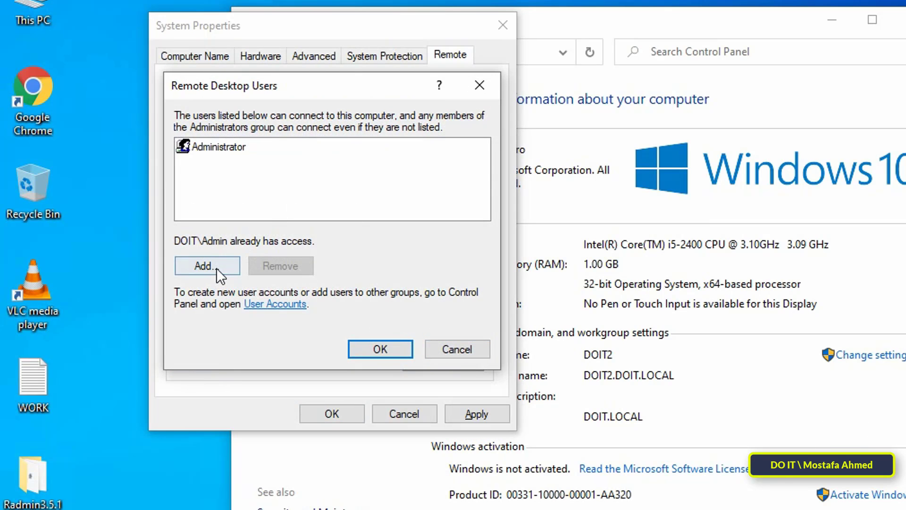
click(217, 268)
text(test1)
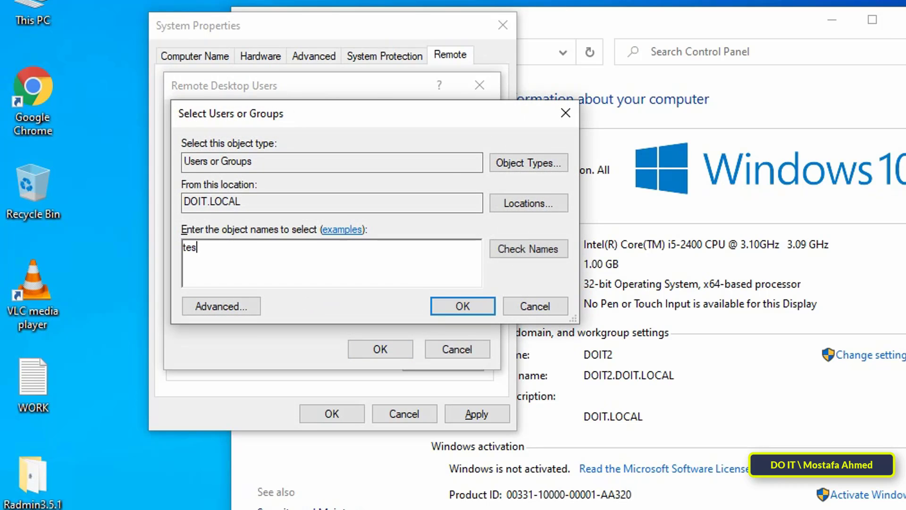
click(504, 255)
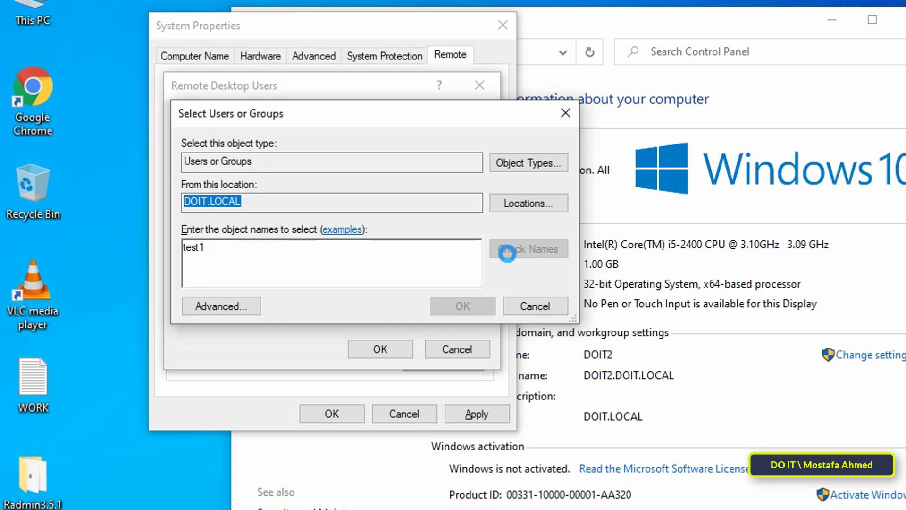
click(461, 305)
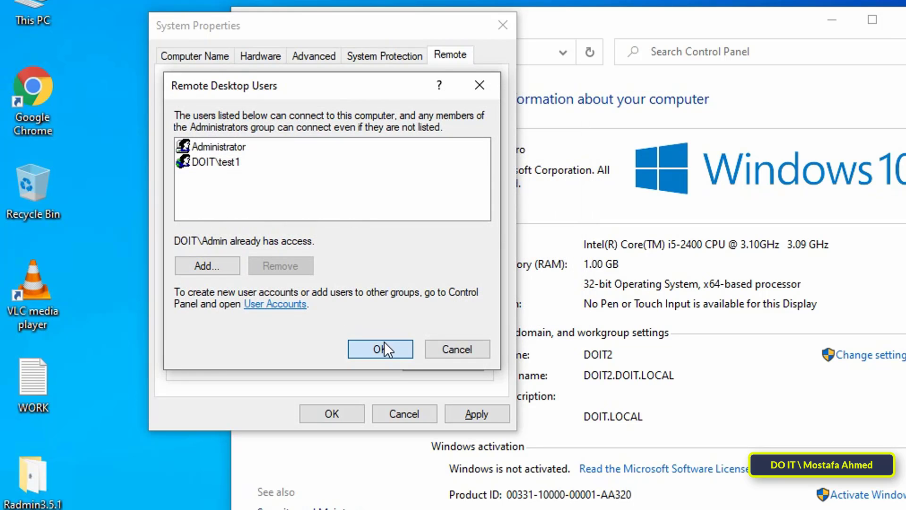
click(384, 342)
click(463, 411)
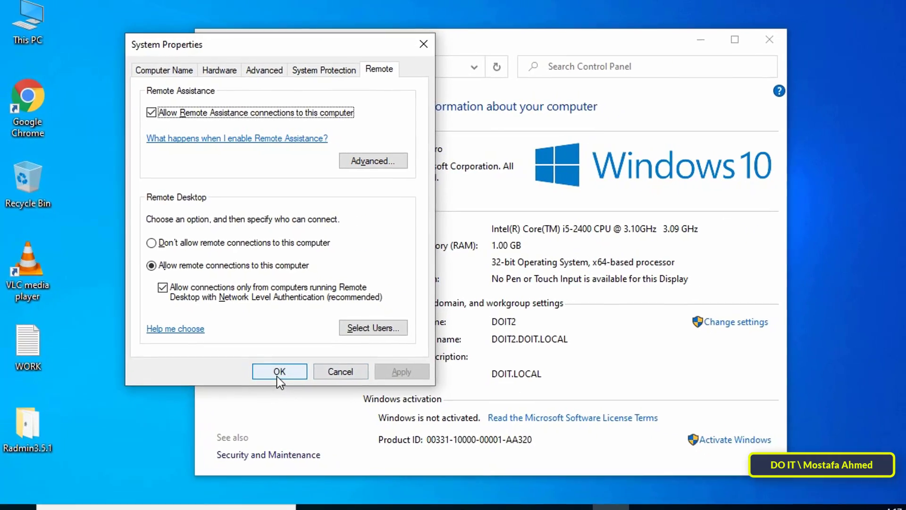
click(279, 371)
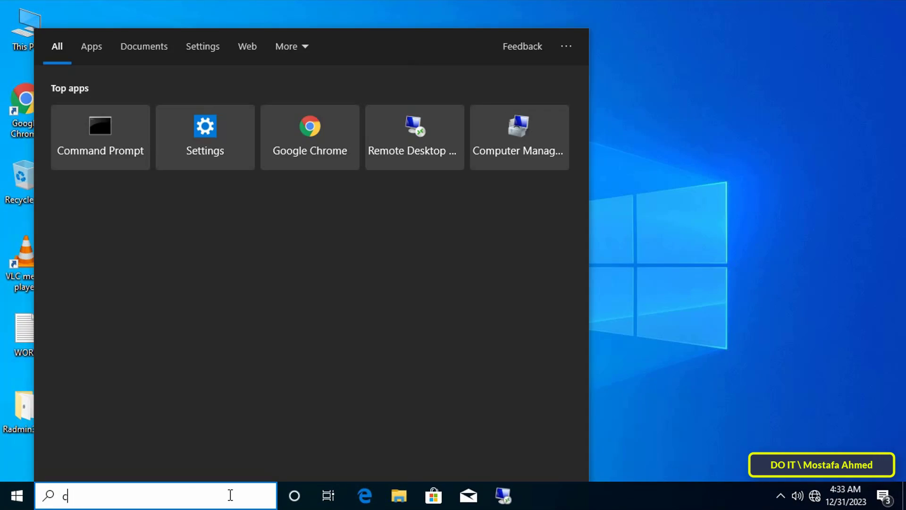
- Open Command Prompt and query the logged-on users to find session ID 1
text(o)
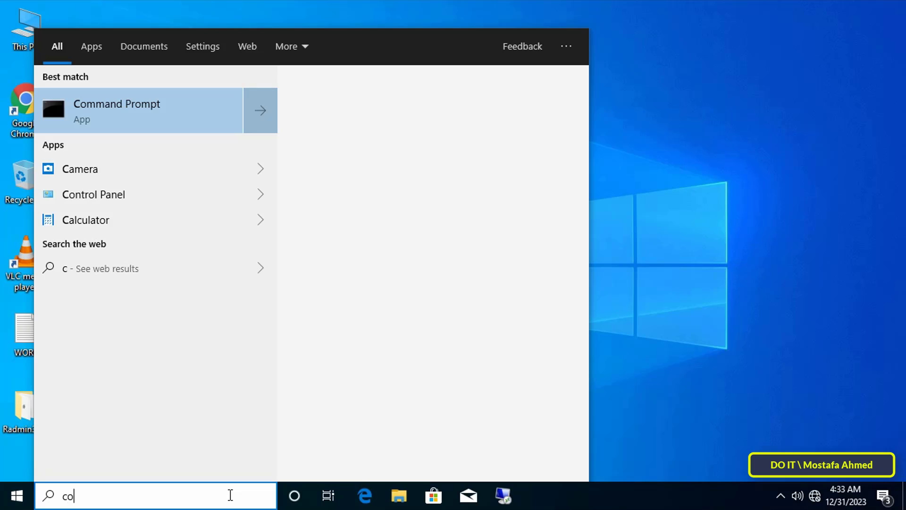
text(mmand prompt)
key(Return)
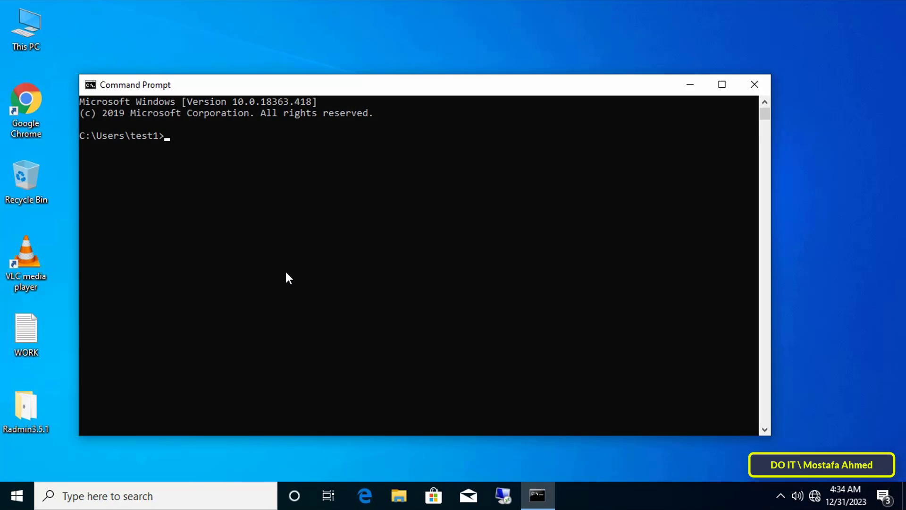
text(qy)
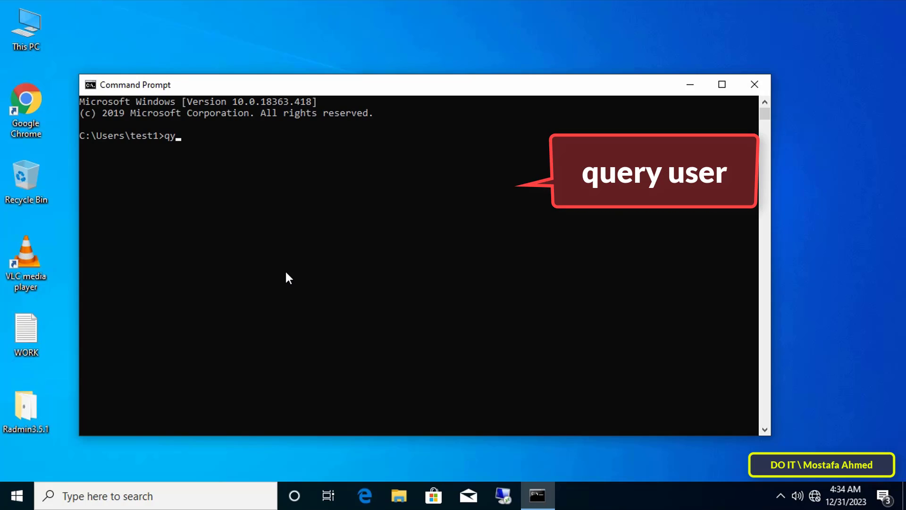
key(BackSpace)
text(uery user)
key(Return)
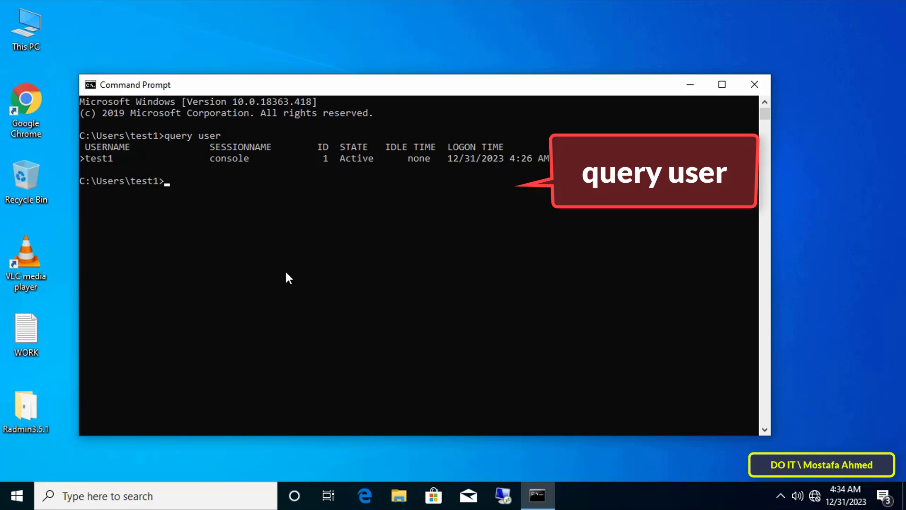
click(321, 159)
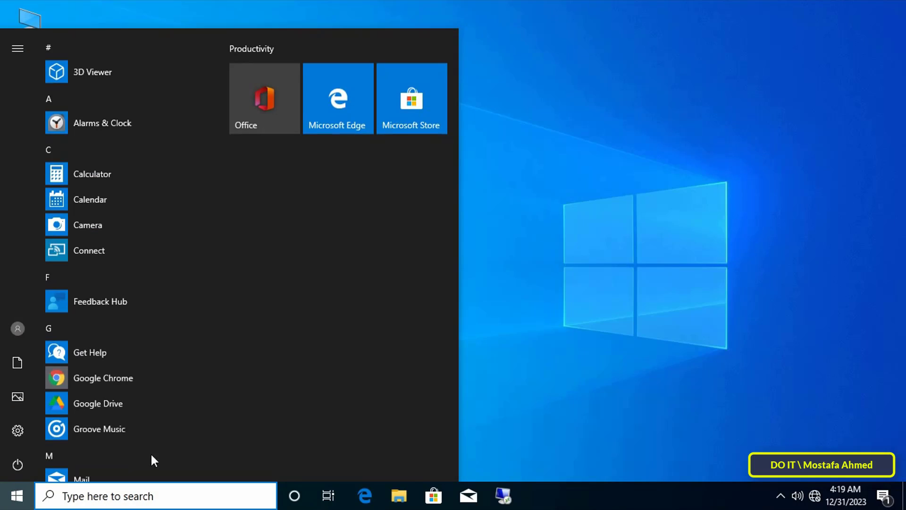
- Run 'gpupdate /force' in a new Command Prompt
click(174, 485)
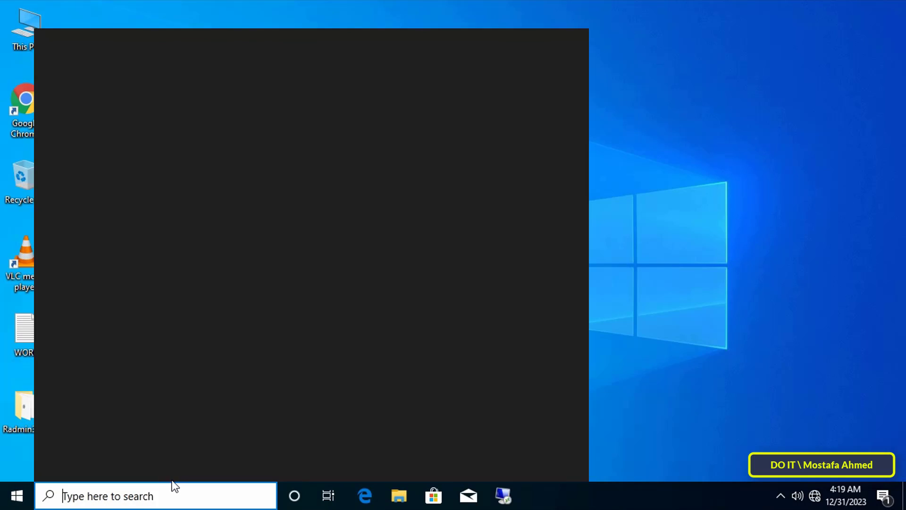
text(command prompt)
click(185, 130)
text(gpupdate /force)
key(Return)
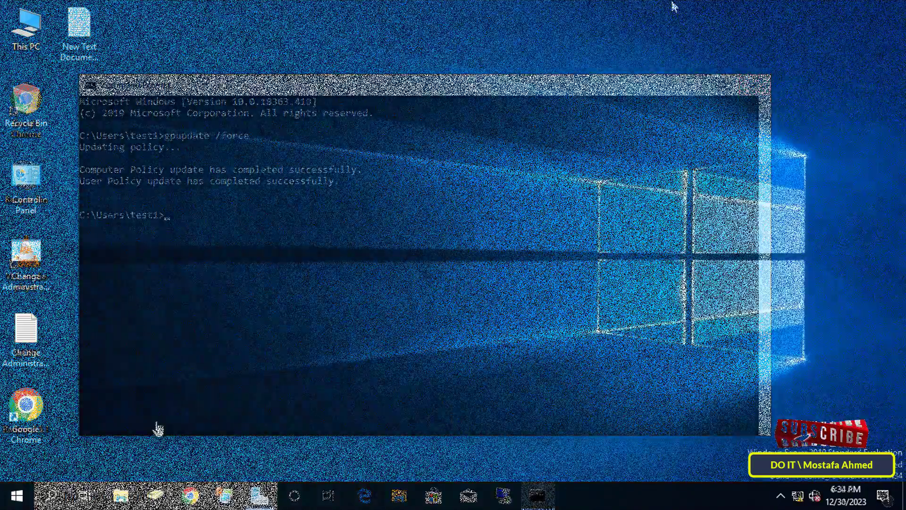
- Run 'mstsc /shadow:1 /v:DOIT2' from a Command Prompt on the server
click(52, 495)
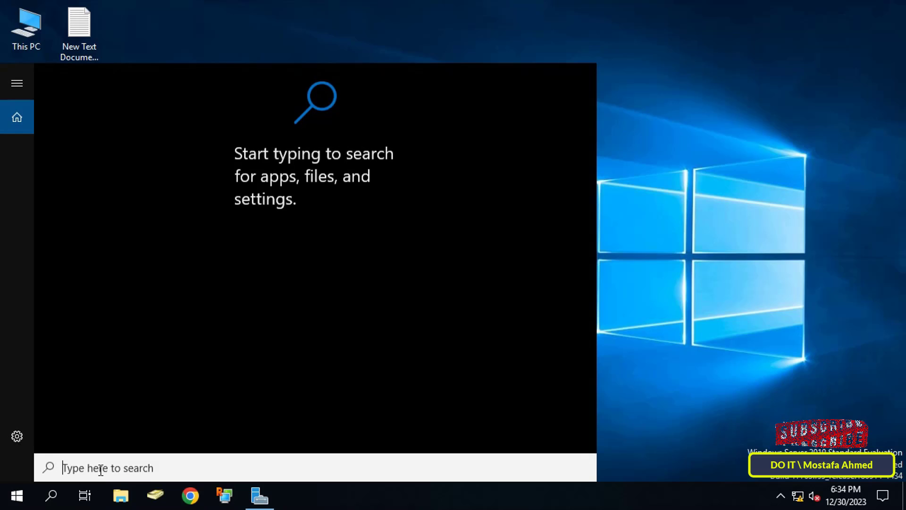
text(comma)
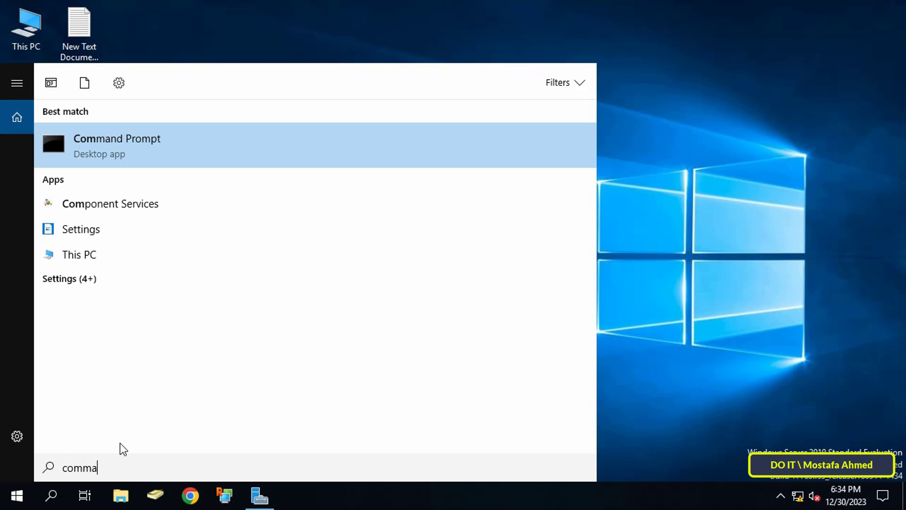
text(nd prompt)
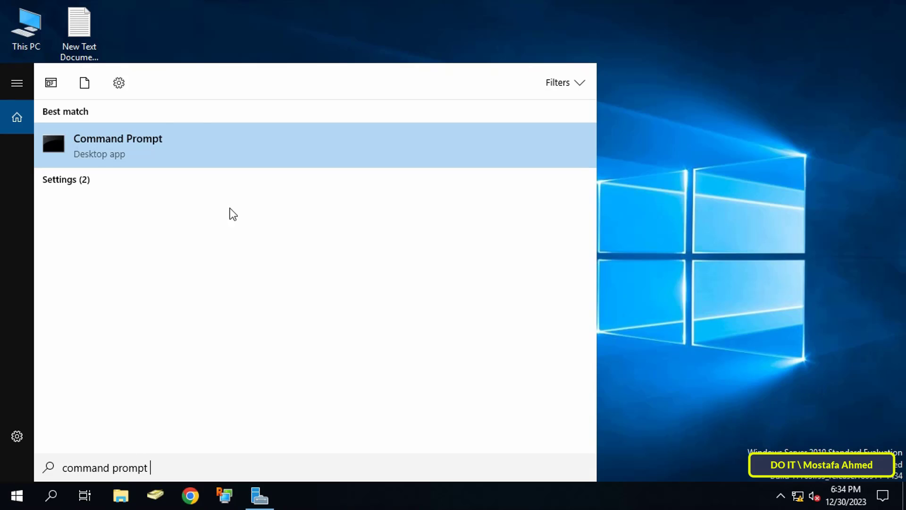
click(225, 138)
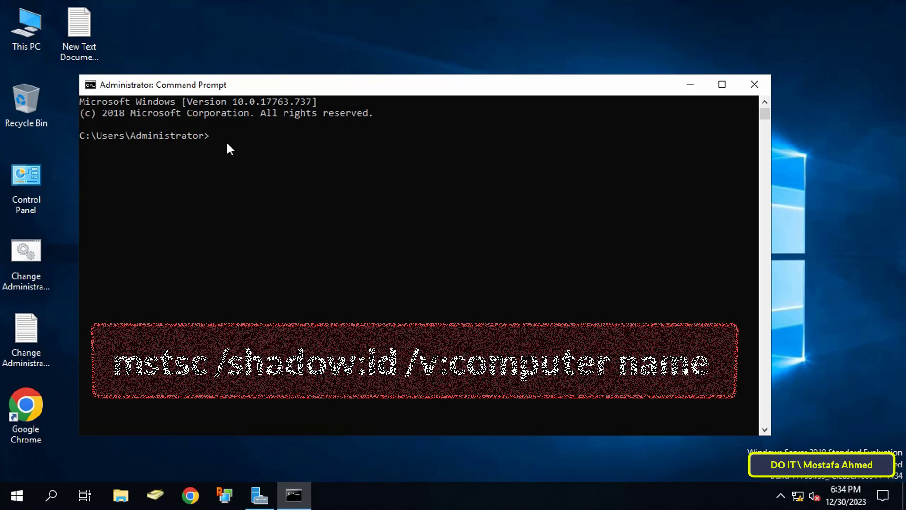
text(mstsc)
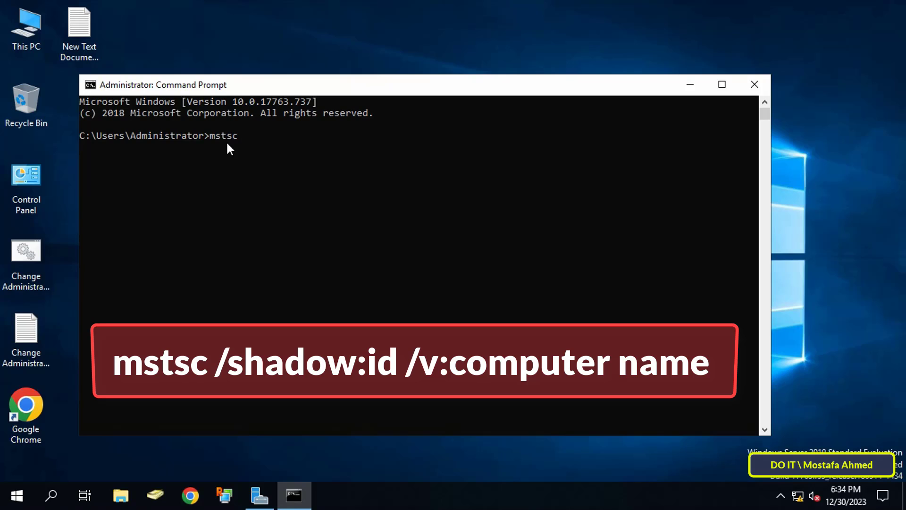
text( /shadow:1 /v:DOIT2)
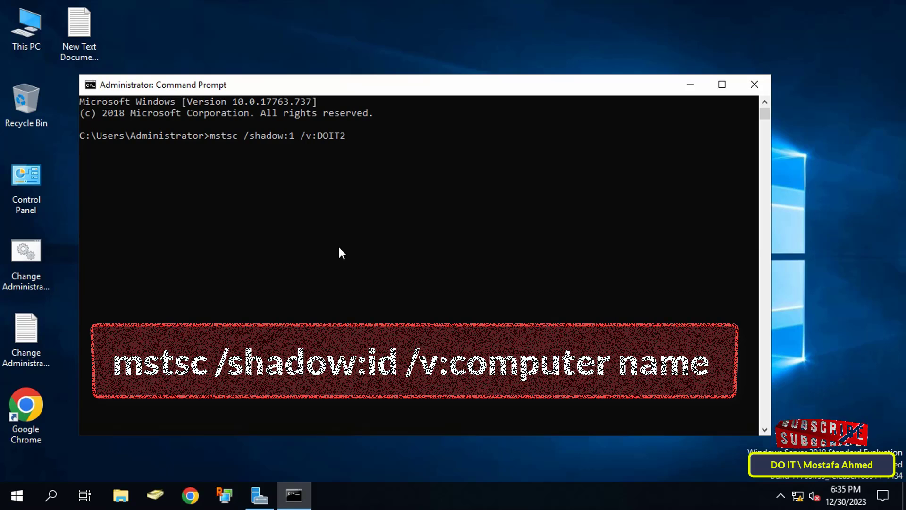
key(Return)
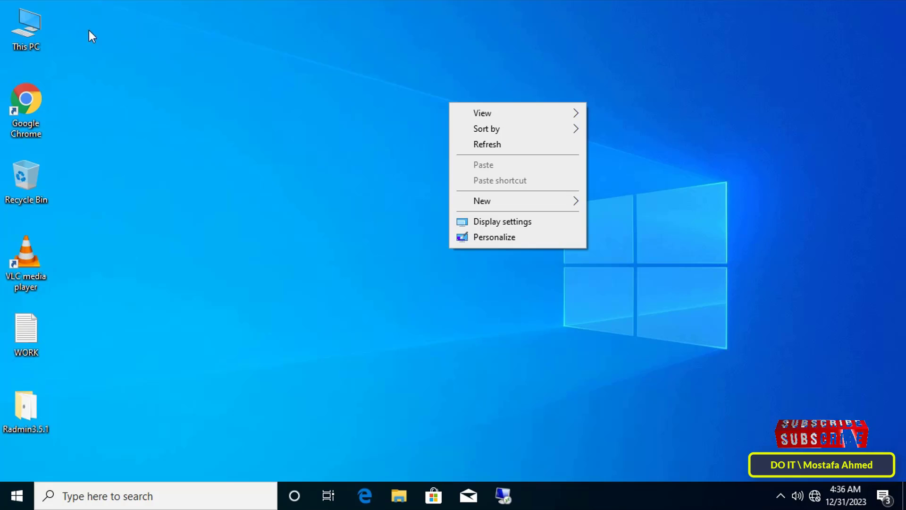
- On the client, open This PC, launch and close VLC, and open the desktop context menu
double_click(36, 18)
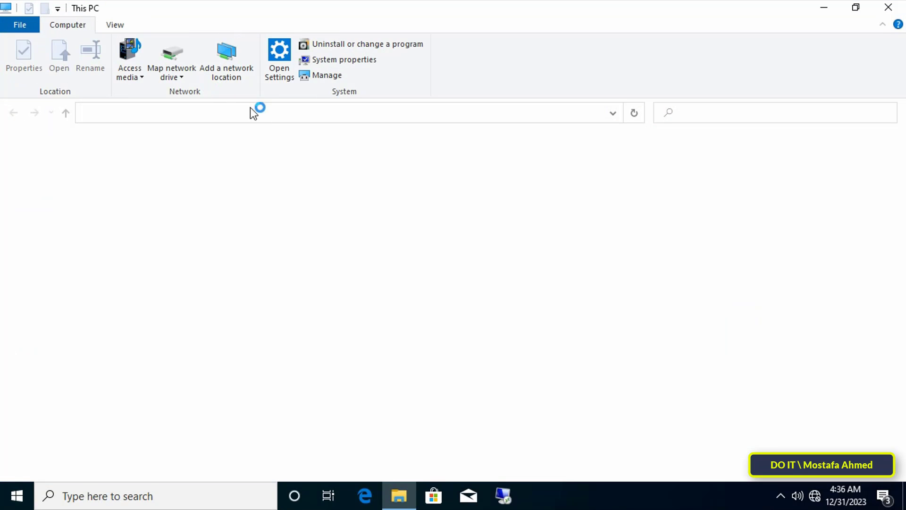
double_click(370, 12)
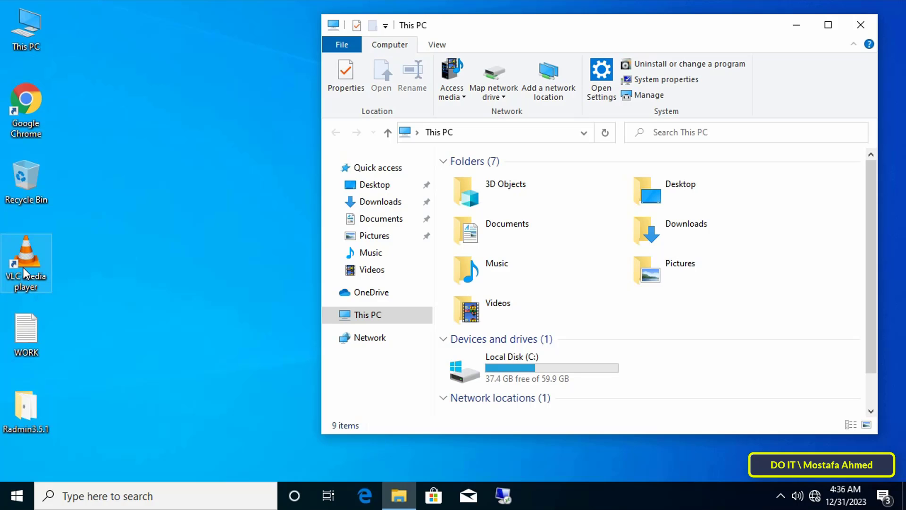
double_click(25, 272)
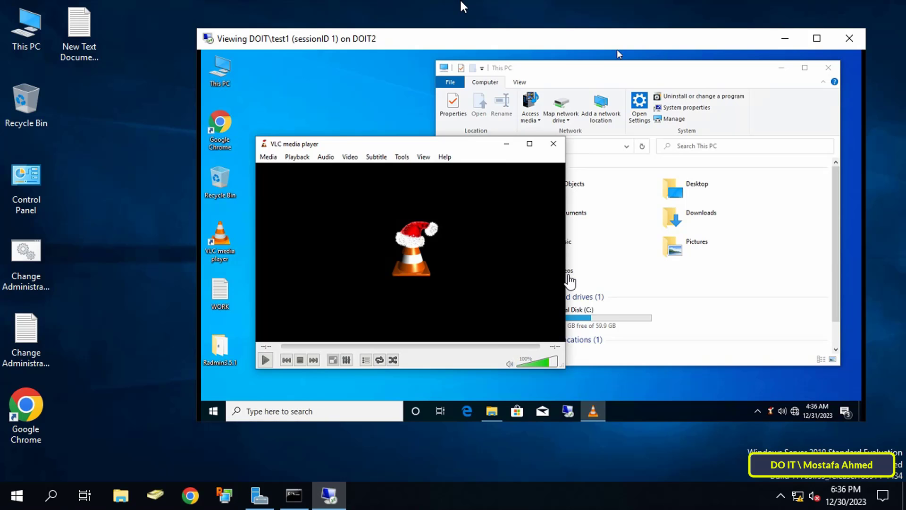
key(ctrl+alt+Break)
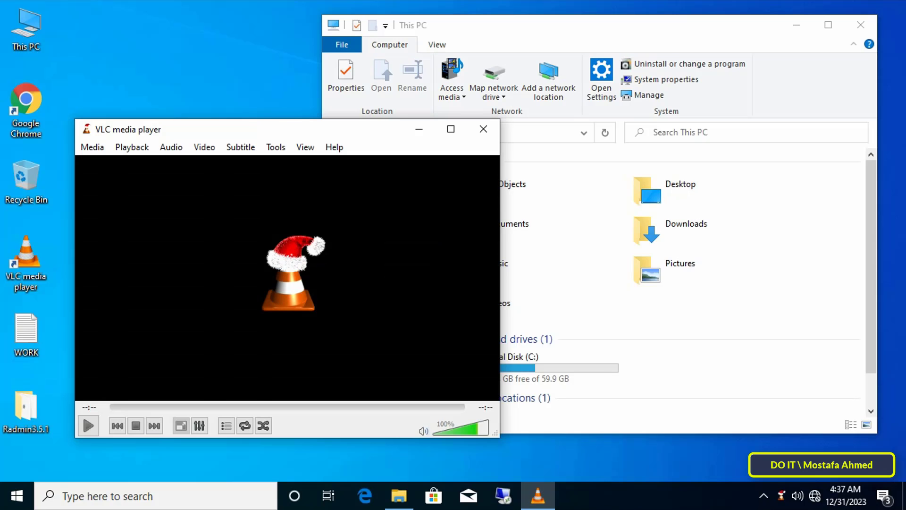
click(484, 129)
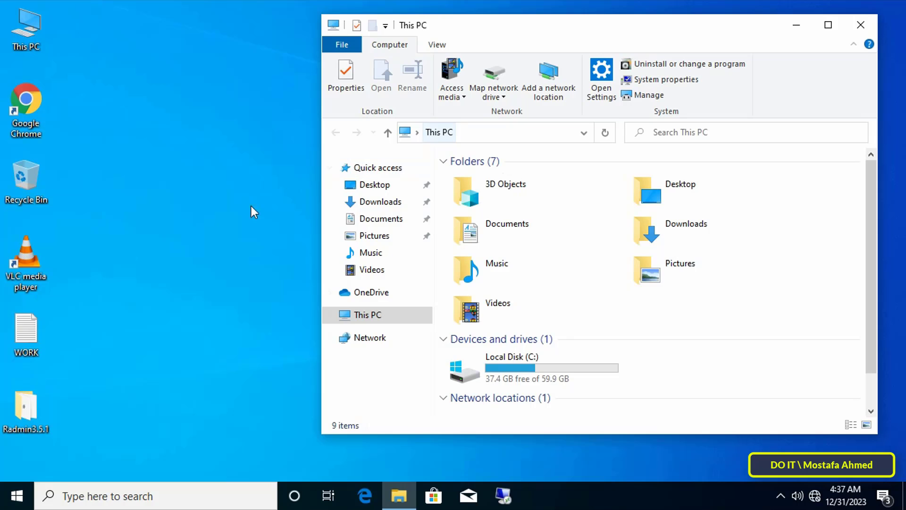
click(30, 394)
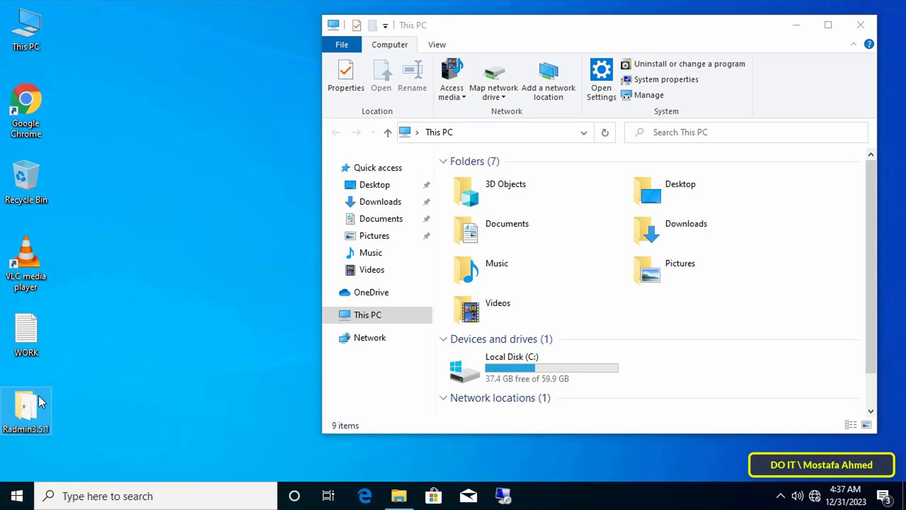
right_click(158, 160)
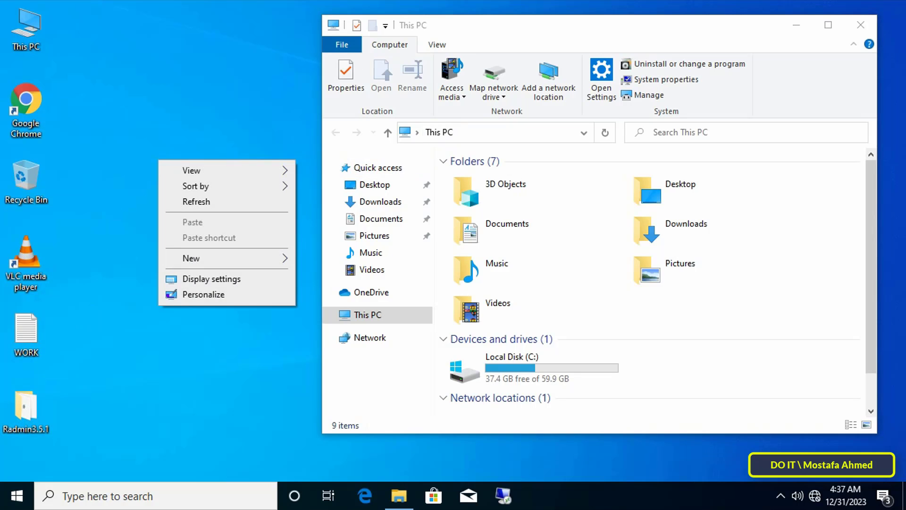
key(ctrl+alt+Break)
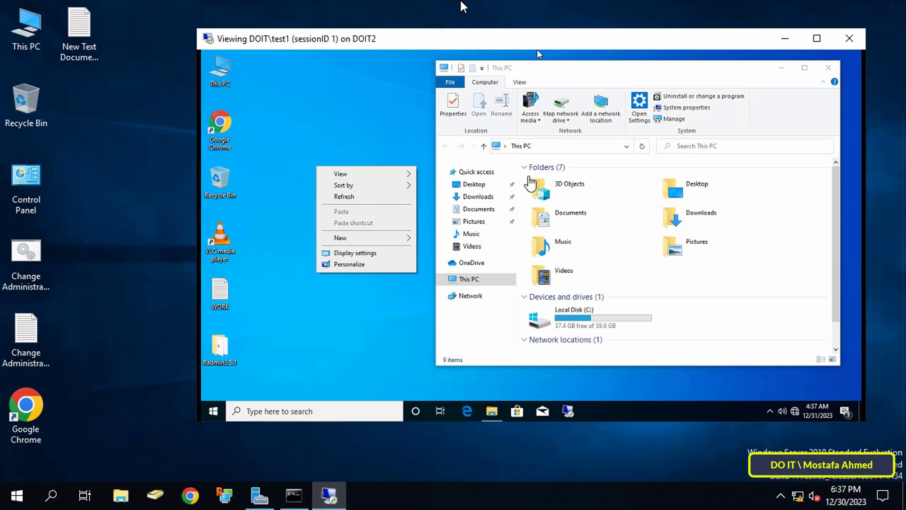